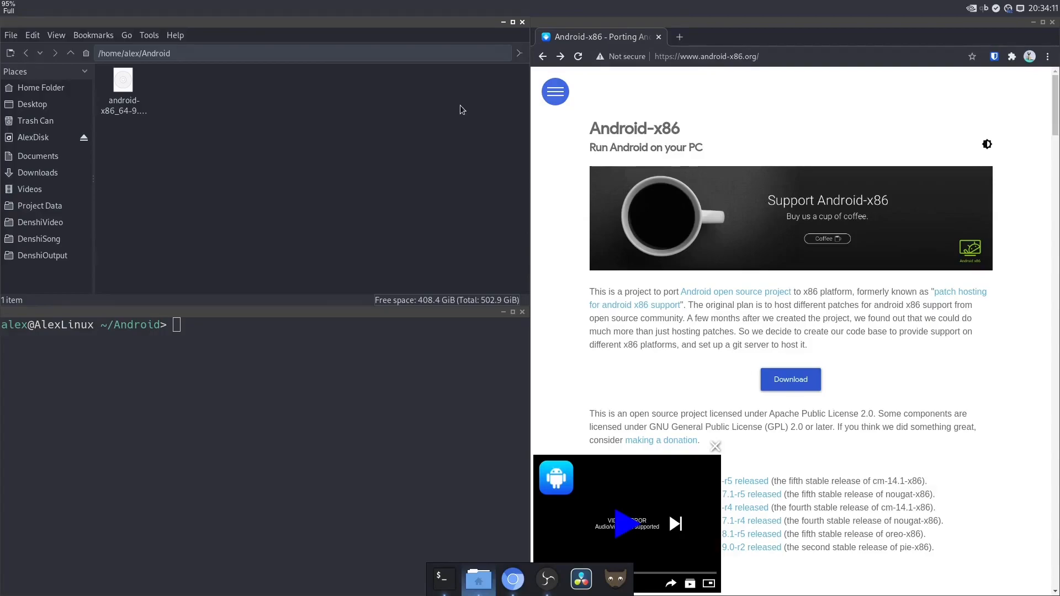
pyautogui.click(323, 414)
pyautogui.write('qemu')
pyautogui.press('BackSpace')
pyautogui.press('BackSpace')
pyautogui.press('BackSpace')
pyautogui.press('BackSpace')
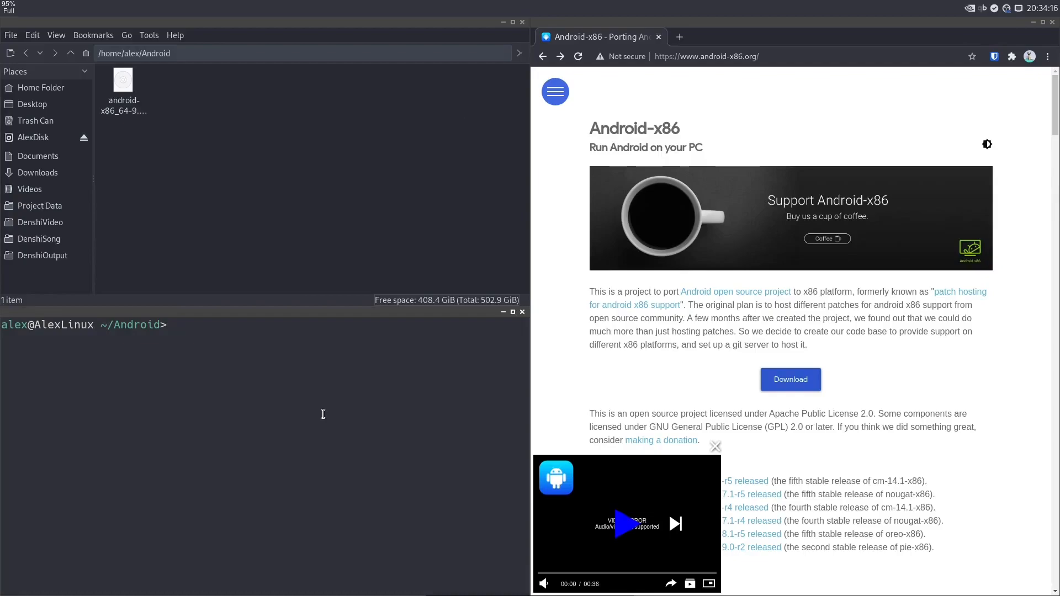
pyautogui.moveTo(124, 151); pyautogui.dragTo(177, 188)
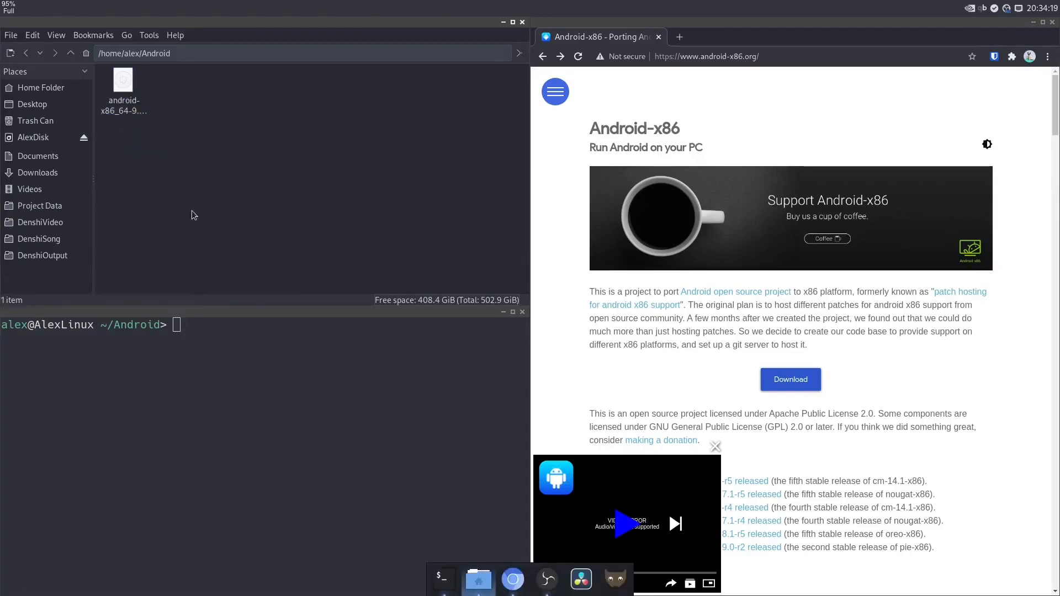
pyautogui.click(362, 376)
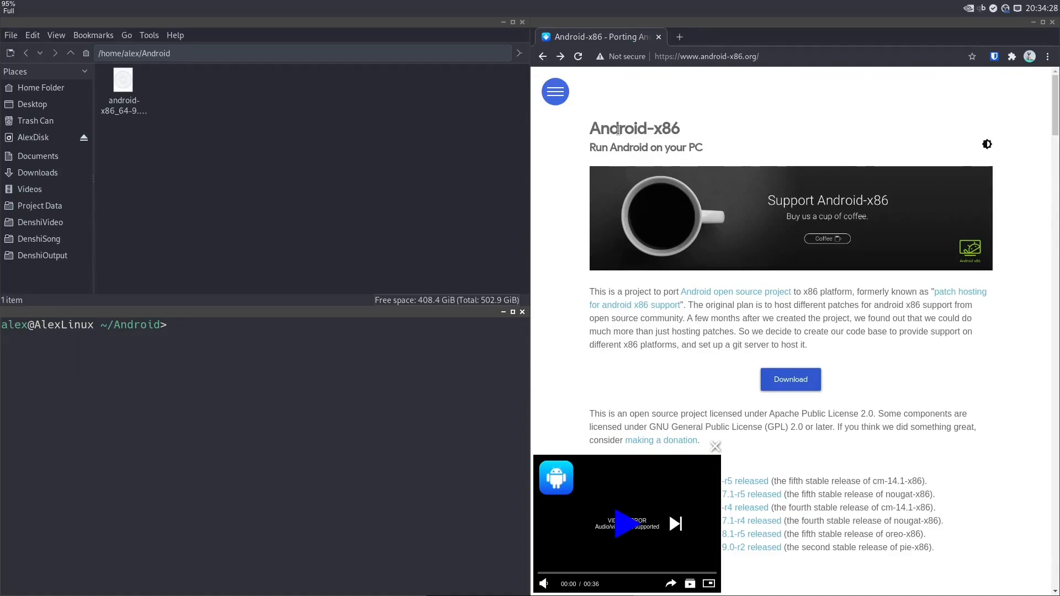
# View the Android-x86 download page with its mirrors and return to the project's home page.
pyautogui.click(791, 379)
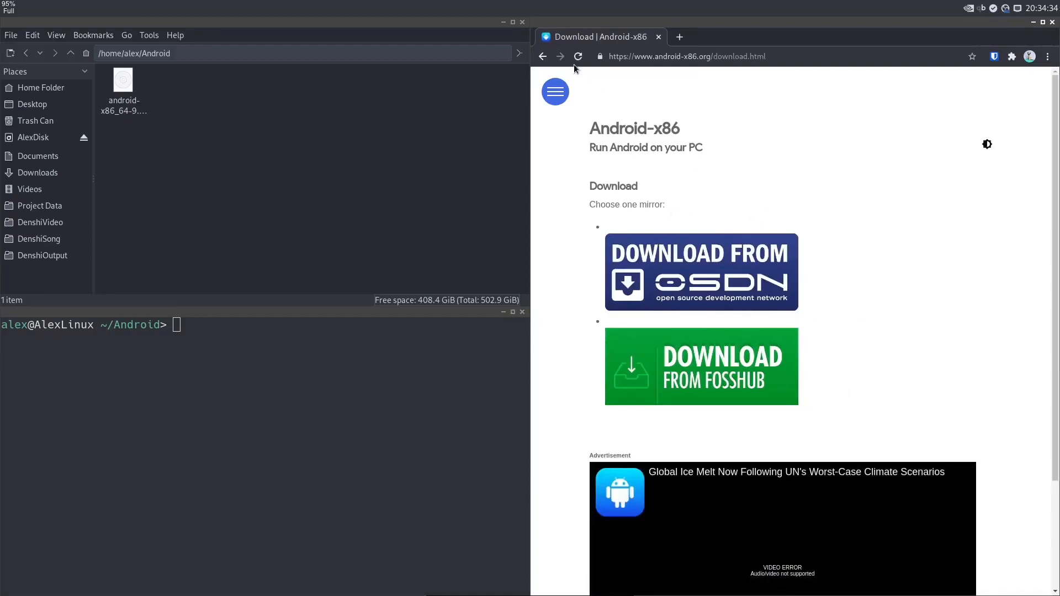
pyautogui.click(543, 56)
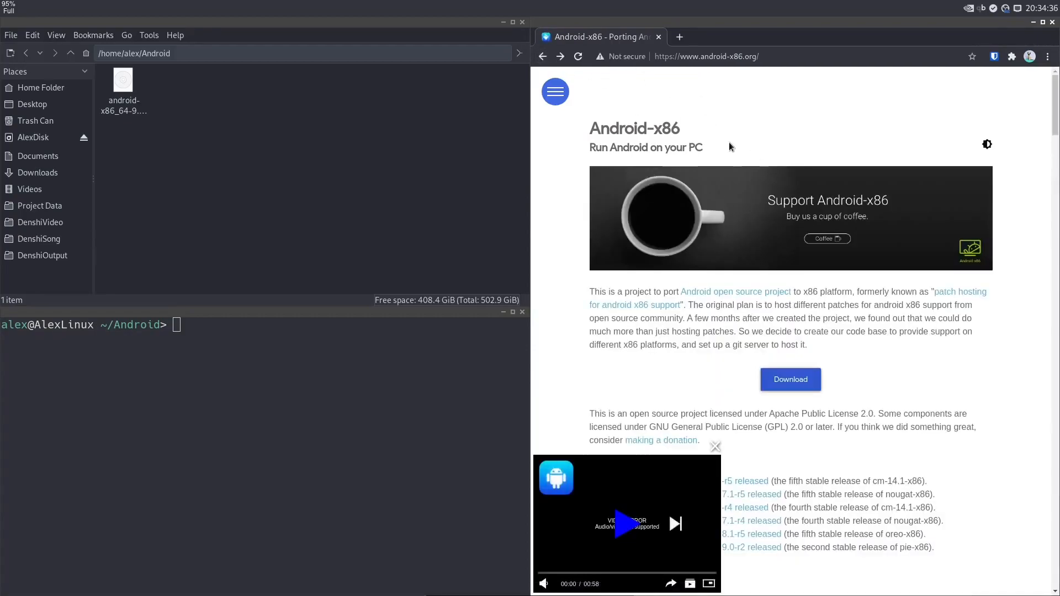
pyautogui.moveTo(161, 198); pyautogui.dragTo(136, 124)
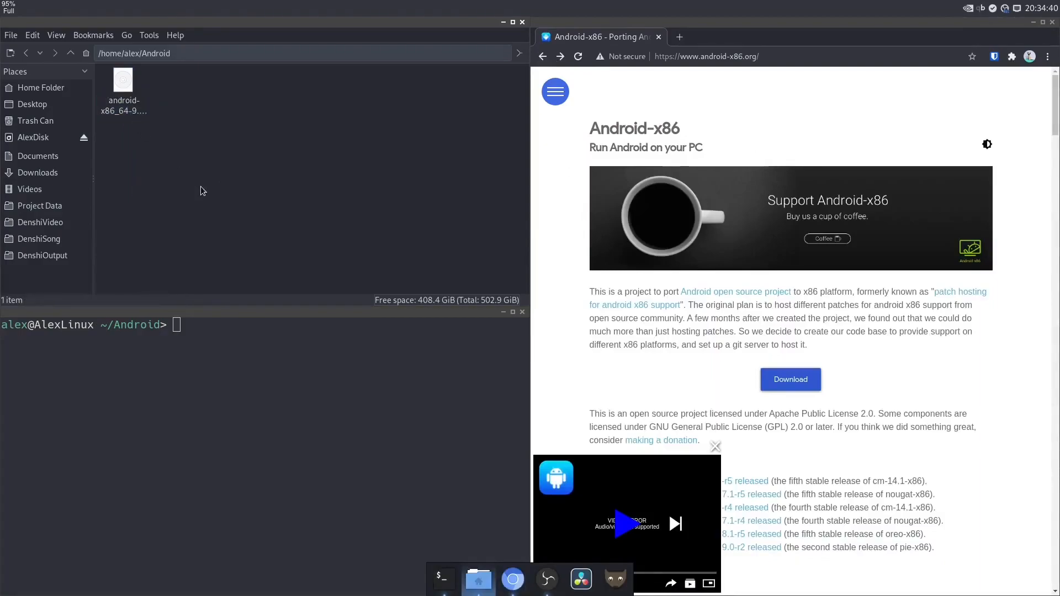
# Create a 32G qcow2 disk image with "qemu-img create -f qcow2 Image.img 32G" and clear the terminal.
pyautogui.click(238, 354)
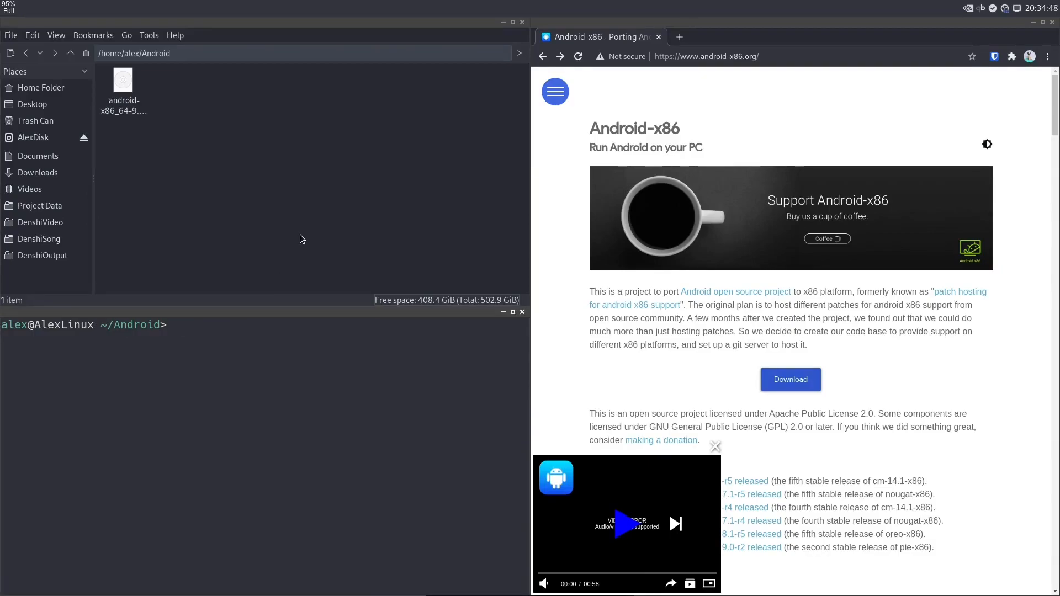
pyautogui.write('q')
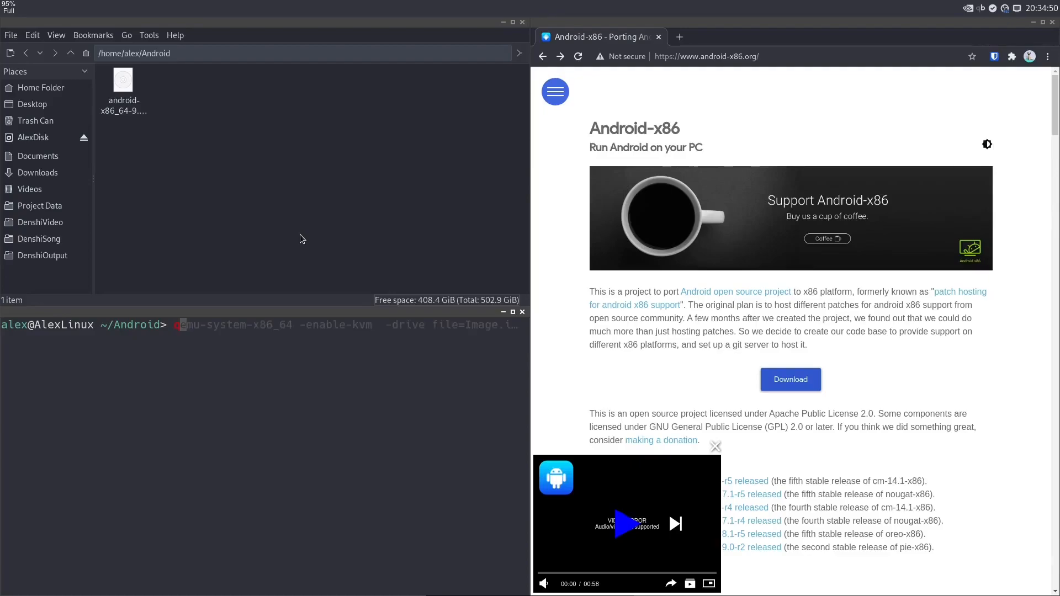
pyautogui.write('emu-img ')
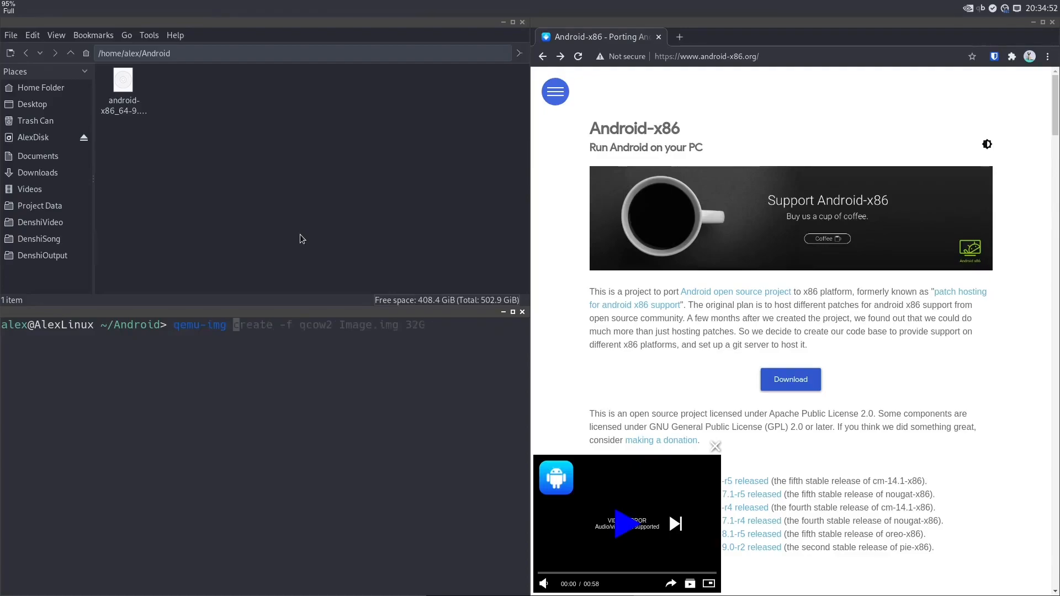
pyautogui.write('create -f qco')
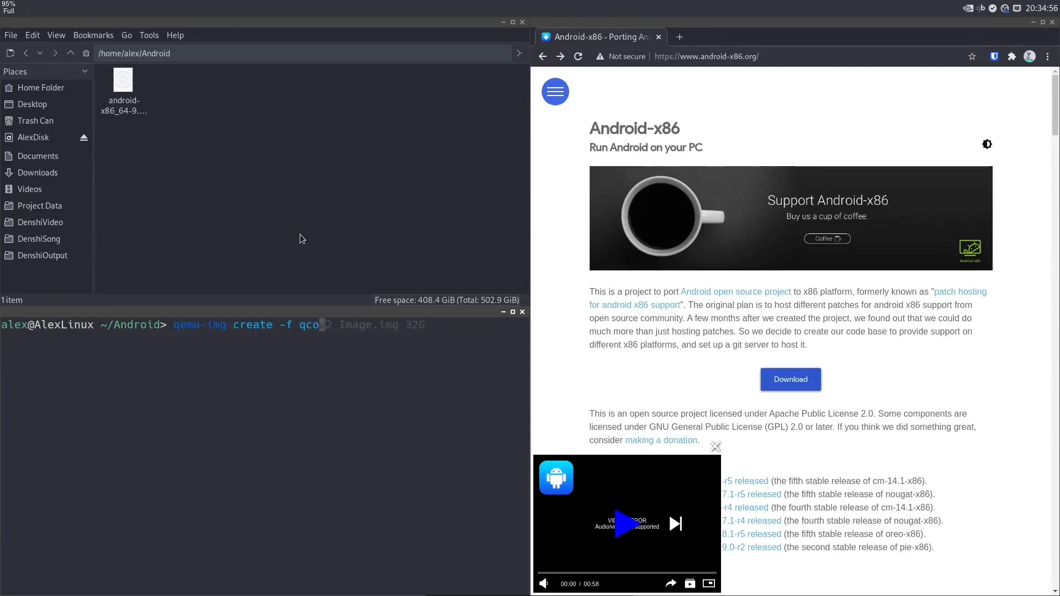
pyautogui.write('w2 Image.img 32G')
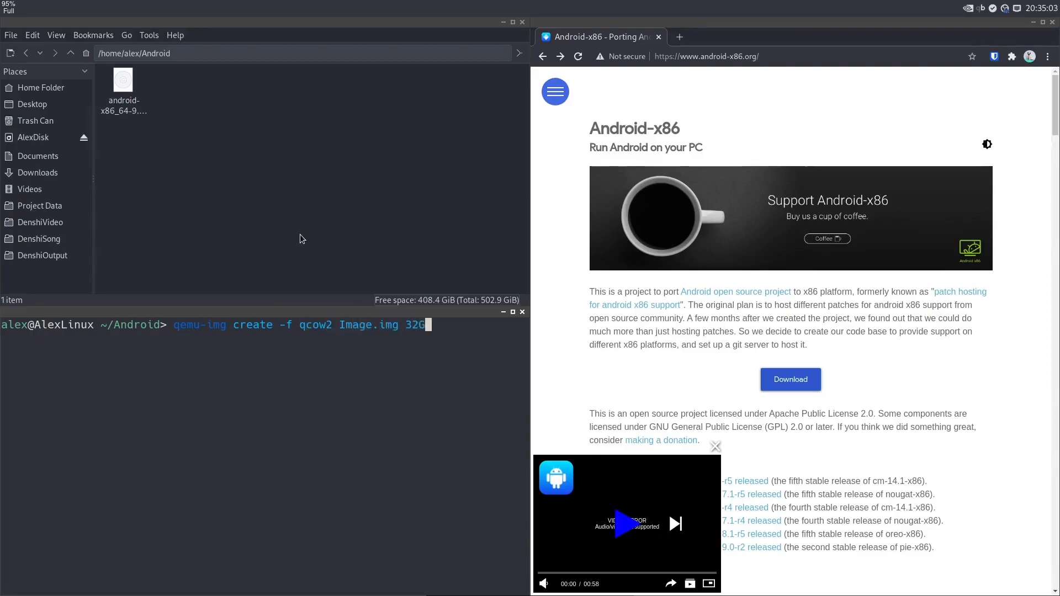
pyautogui.press('Return')
pyautogui.hotkey('ctrl', 'l')
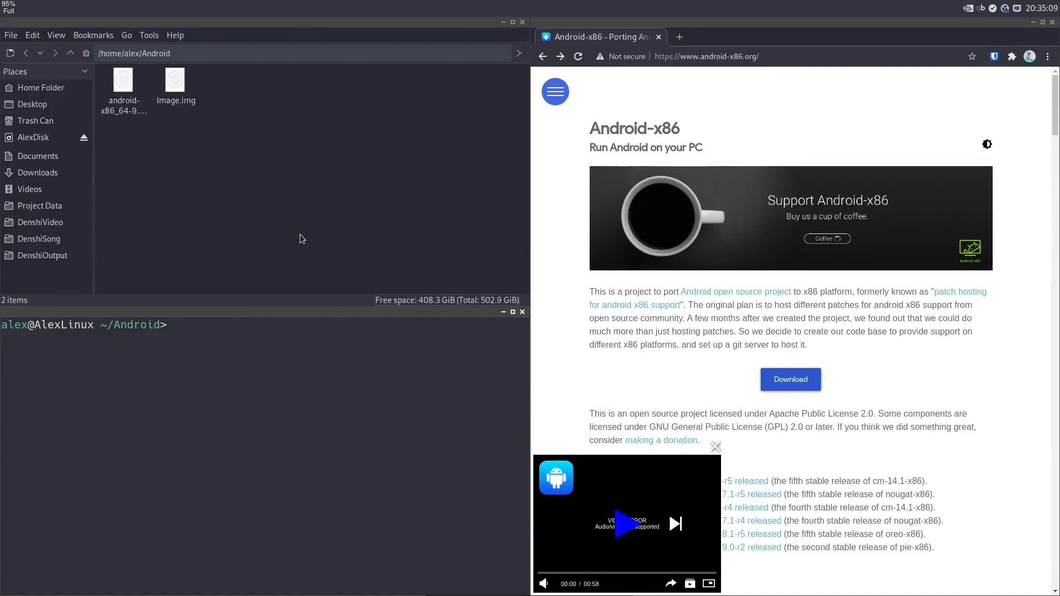
# Enter the VM command "qemu-system-x86_64 -enable-kvm -cdrom android-x86_64-9.0-r2.iso" in the terminal without running it.
pyautogui.write('qemu-')
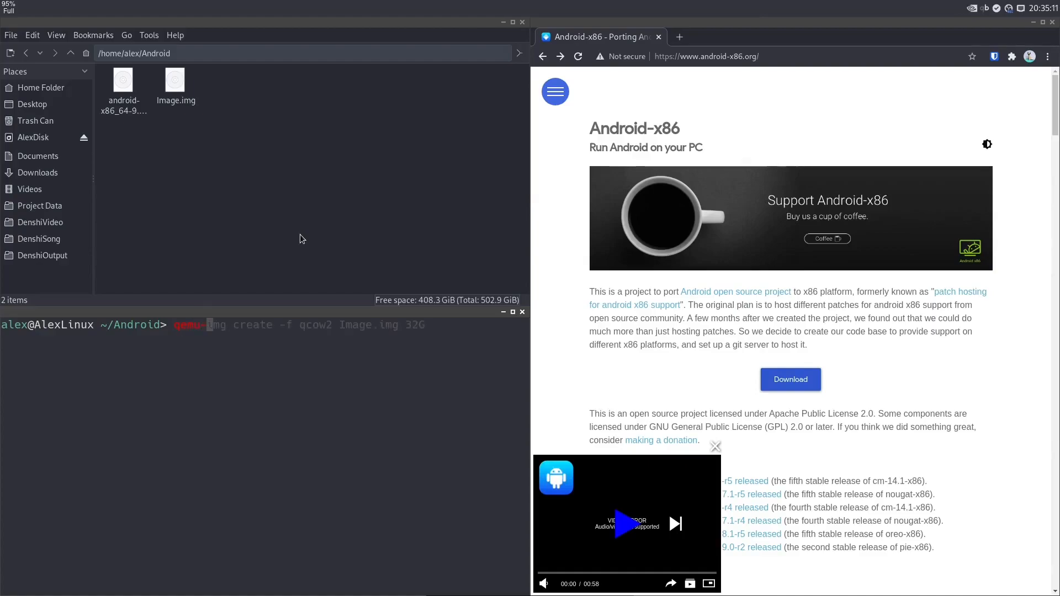
pyautogui.write('system-x')
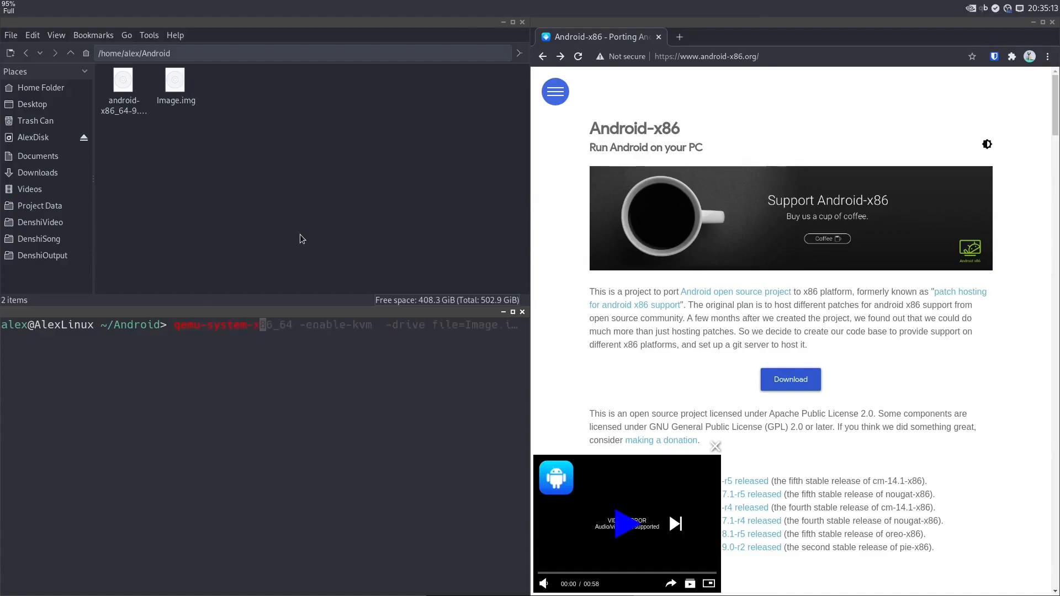
pyautogui.write('86_64 -enable-kvm')
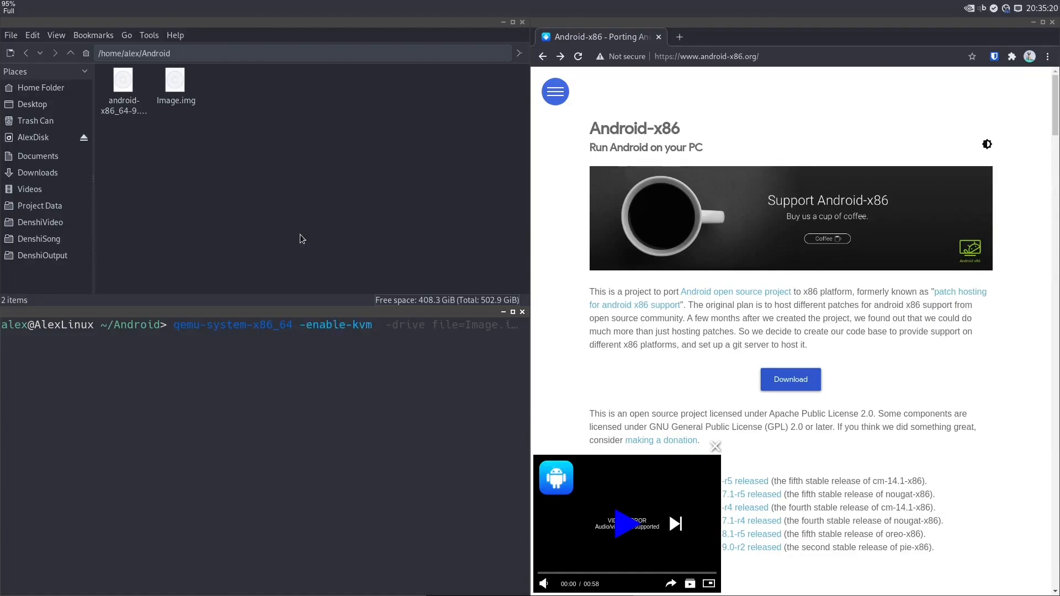
pyautogui.write(' -cdrom')
pyautogui.moveTo(120, 158); pyautogui.dragTo(118, 130)
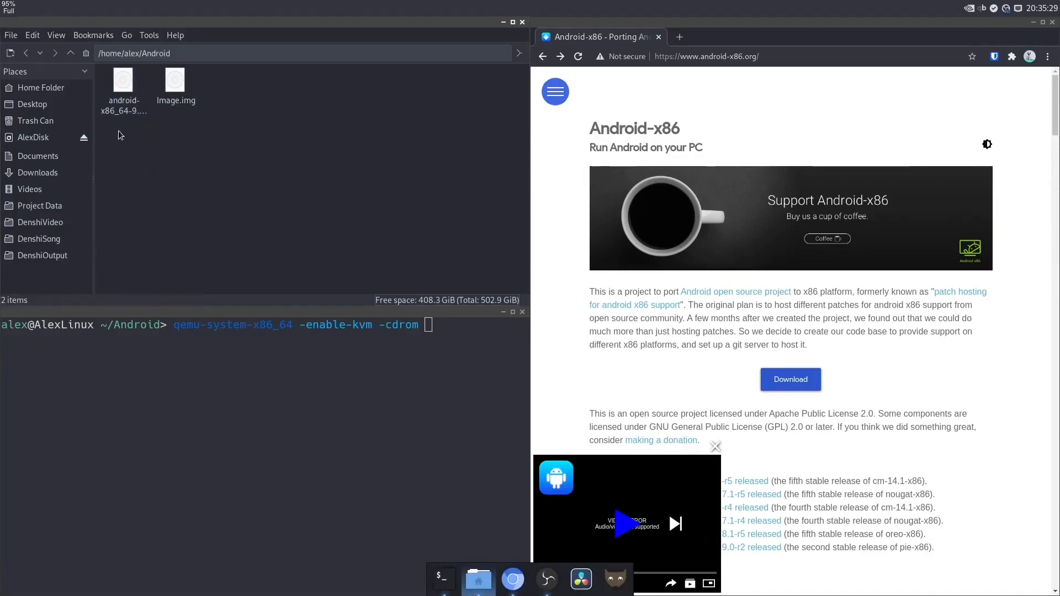
pyautogui.click(398, 377)
pyautogui.write('a')
pyautogui.press('Tab')
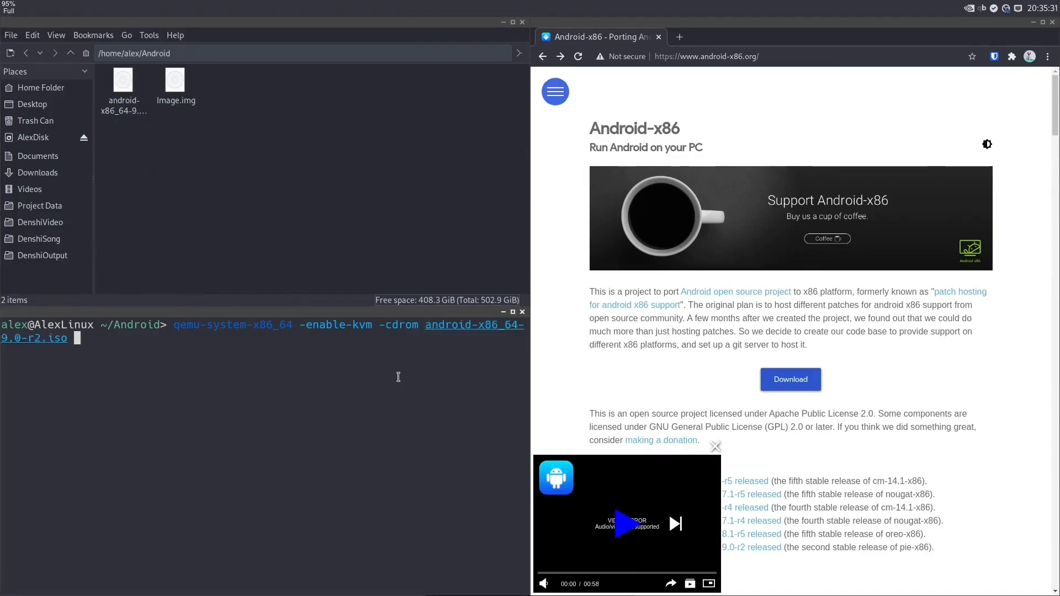
# Complete the VM command with "-boot d -m 4G -drive file=Image.img" and run it to boot the installer.
pyautogui.write('-b')
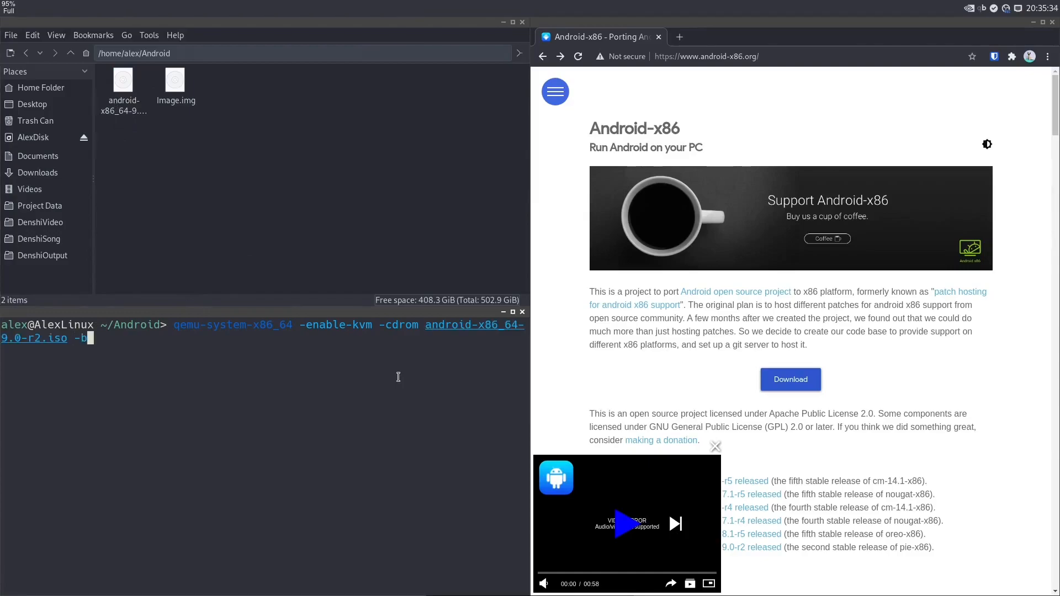
pyautogui.write('oot d -m 4G')
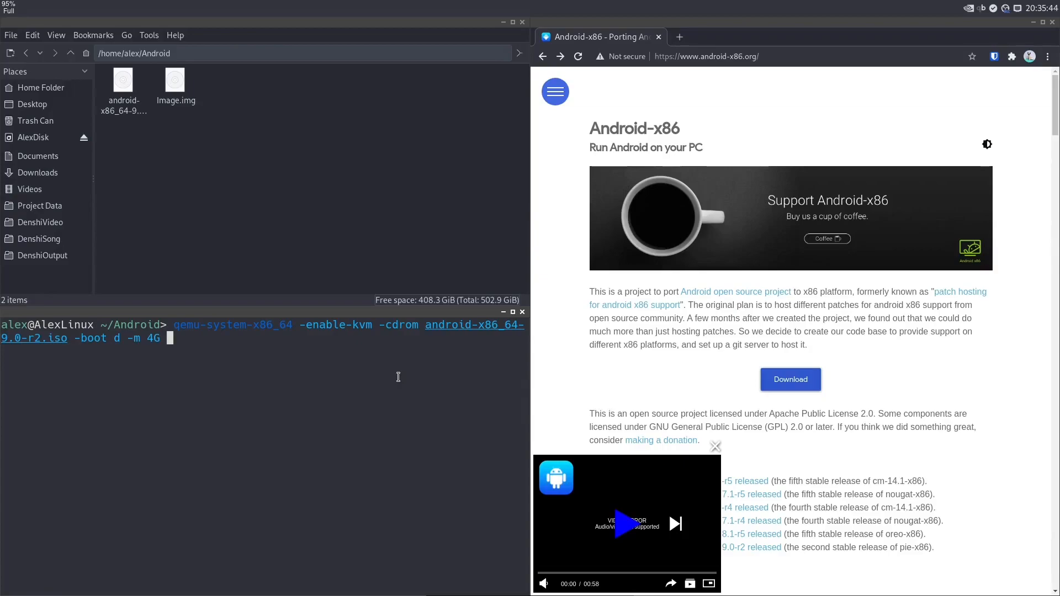
pyautogui.write('-drive file=I')
pyautogui.press('Tab')
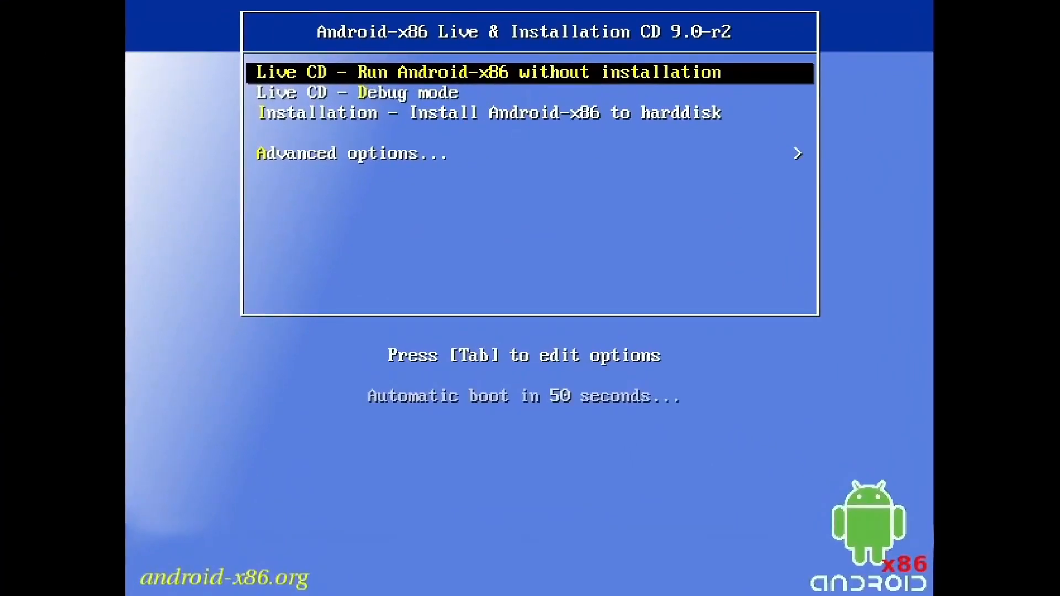
# Start the installation of Android-x86 to harddisk from the boot menu.
pyautogui.press('Down')
pyautogui.press('Down')
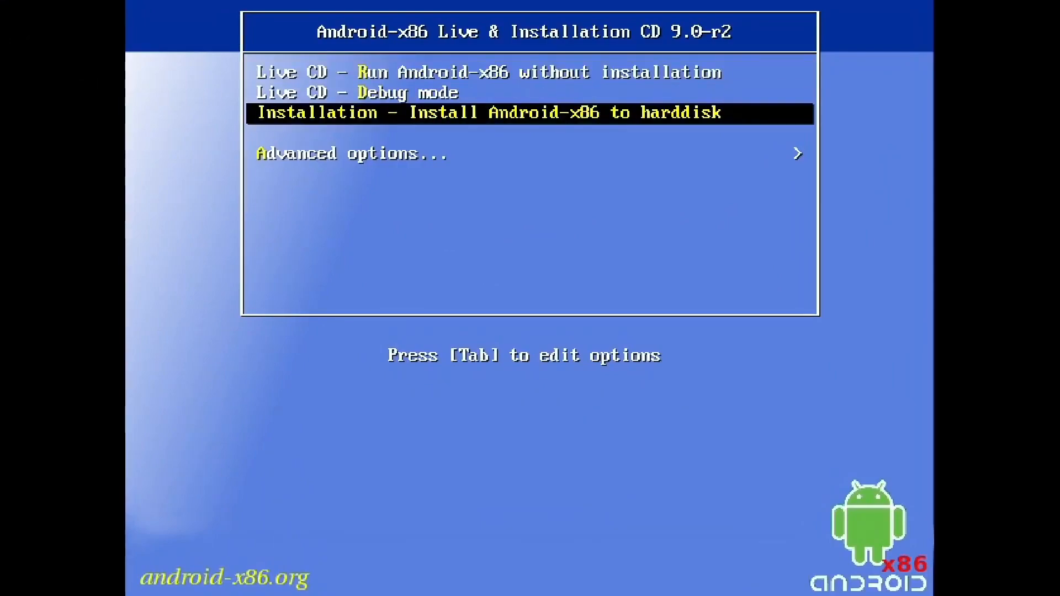
pyautogui.press('Return')
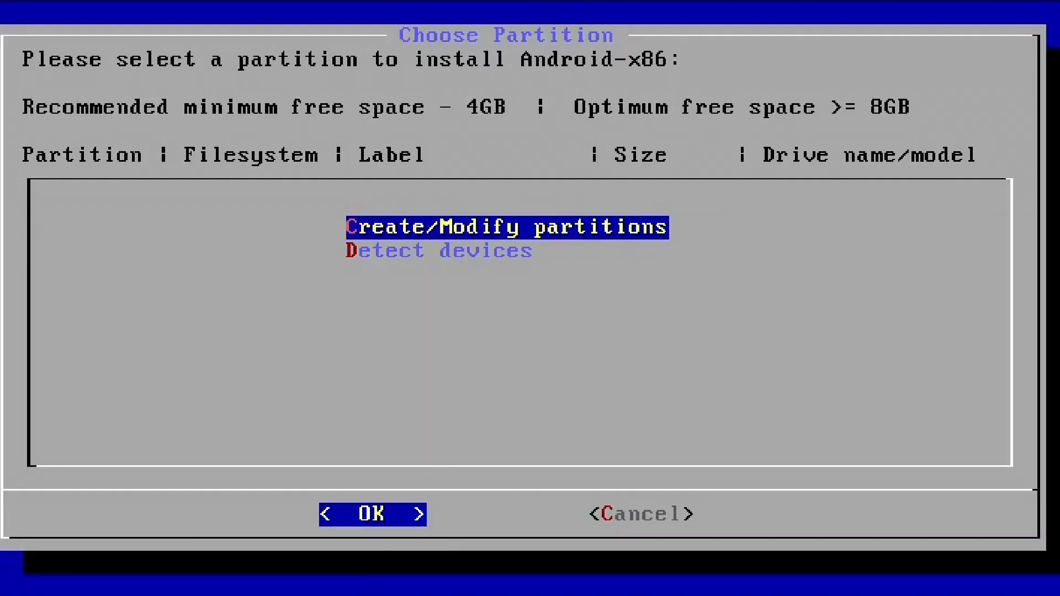
# Choose to create or modify partitions, agree to use GPT, and continue to the partition editor.
pyautogui.press('Return')
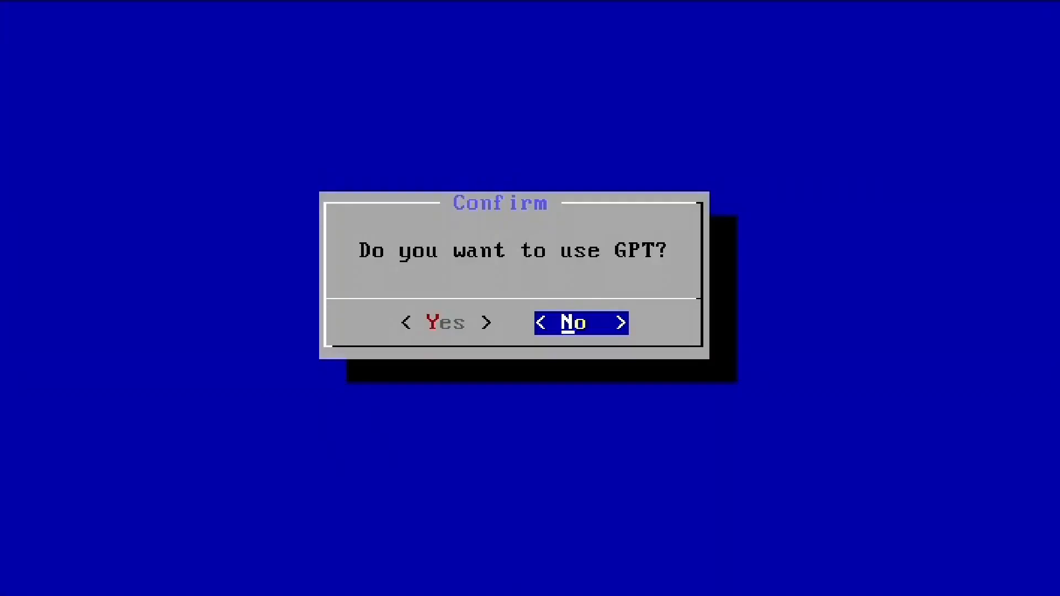
pyautogui.press('Left')
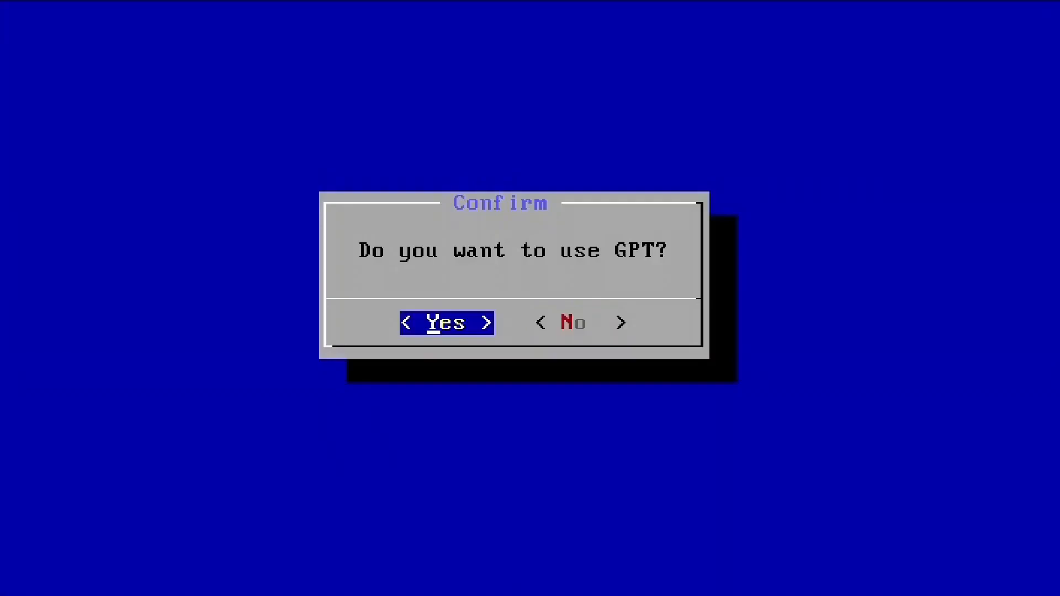
pyautogui.press('Return')
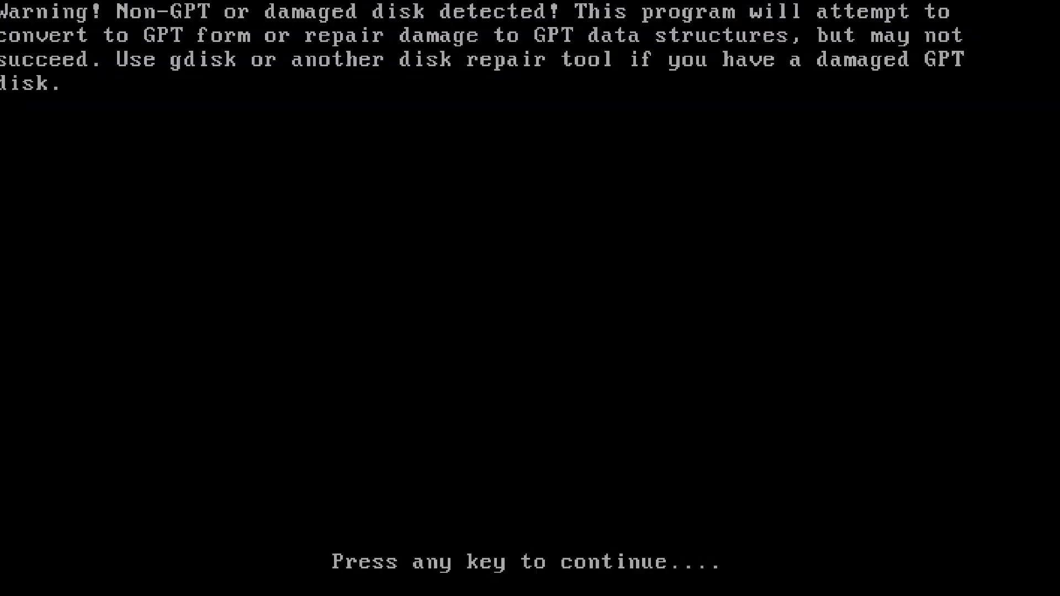
pyautogui.press('Return')
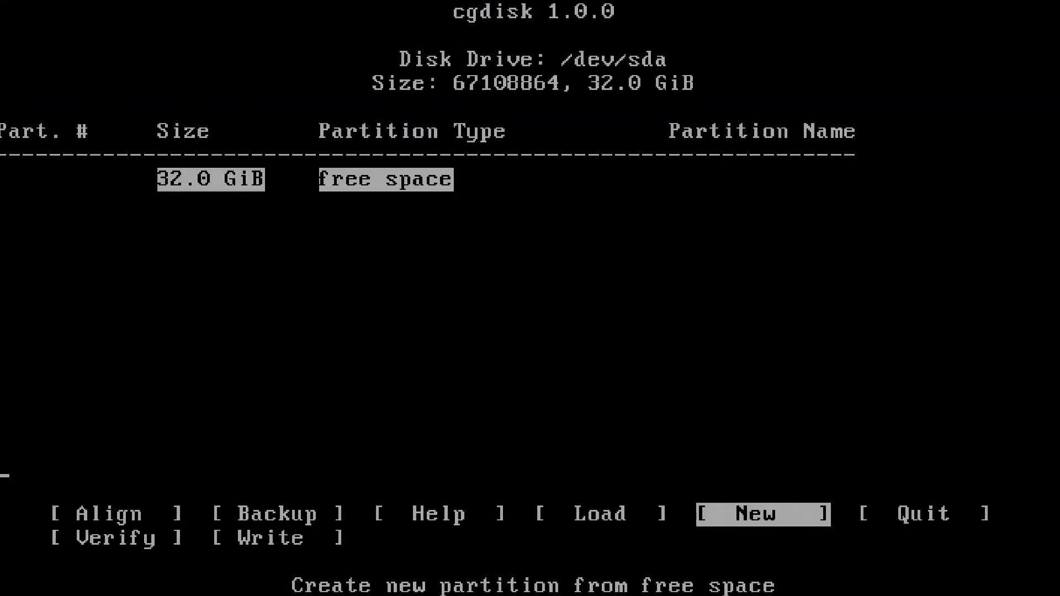
# Create a new partition from the 32.0 GiB free space on /dev/sda, accepting every default and leaving the name empty.
pyautogui.press('Left')
pyautogui.press('Right')
pyautogui.press('Return')
pyautogui.press('Return')
pyautogui.press('Return')
pyautogui.press('Return')
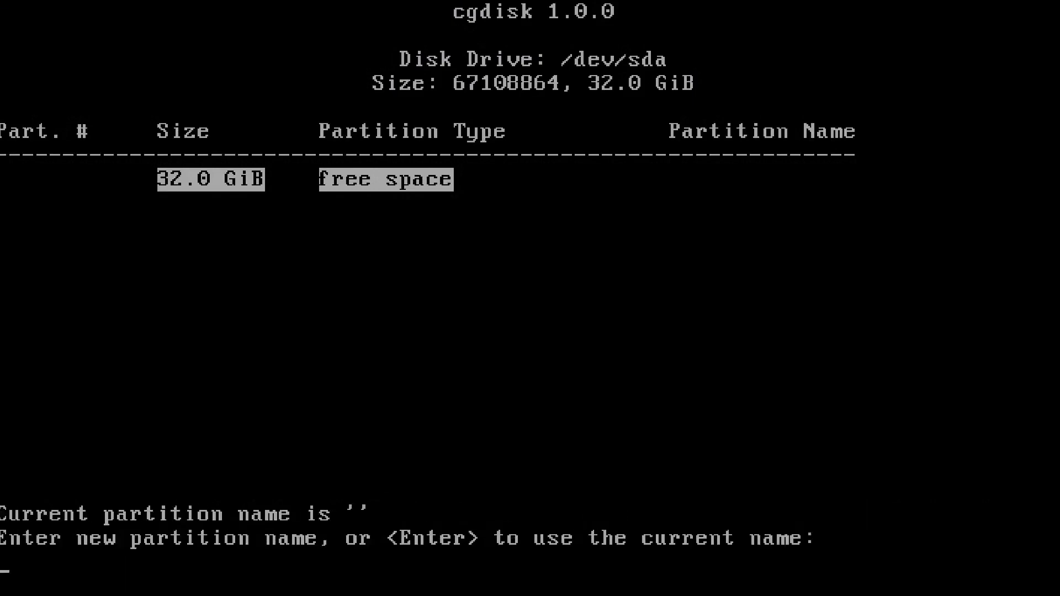
pyautogui.press('Return')
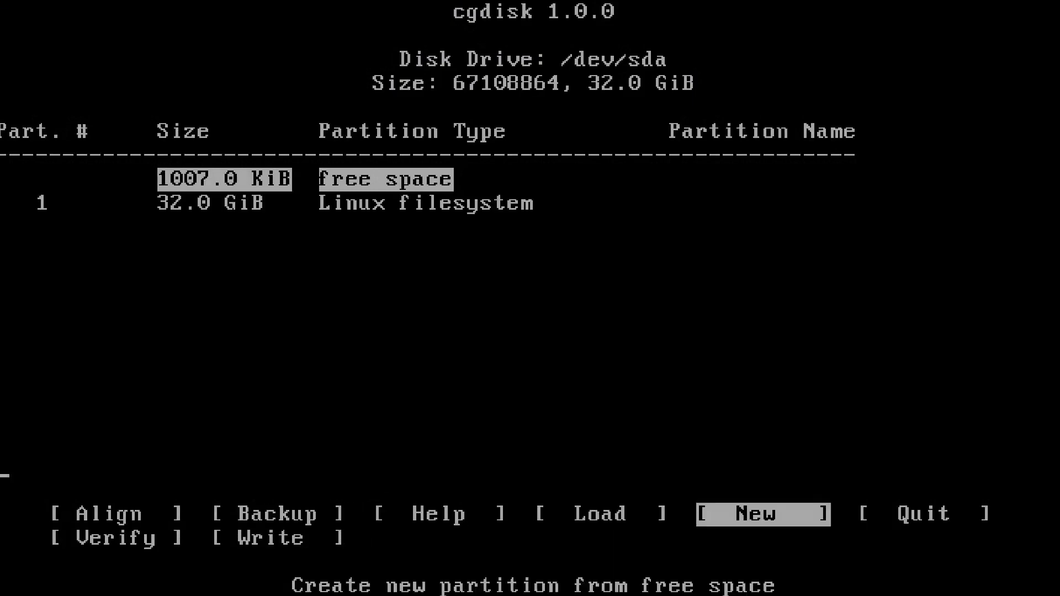
# Write the partition table to the disk, answering yes to the confirmation, and quit cgdisk.
pyautogui.press('Right')
pyautogui.press('Right')
pyautogui.press('Right')
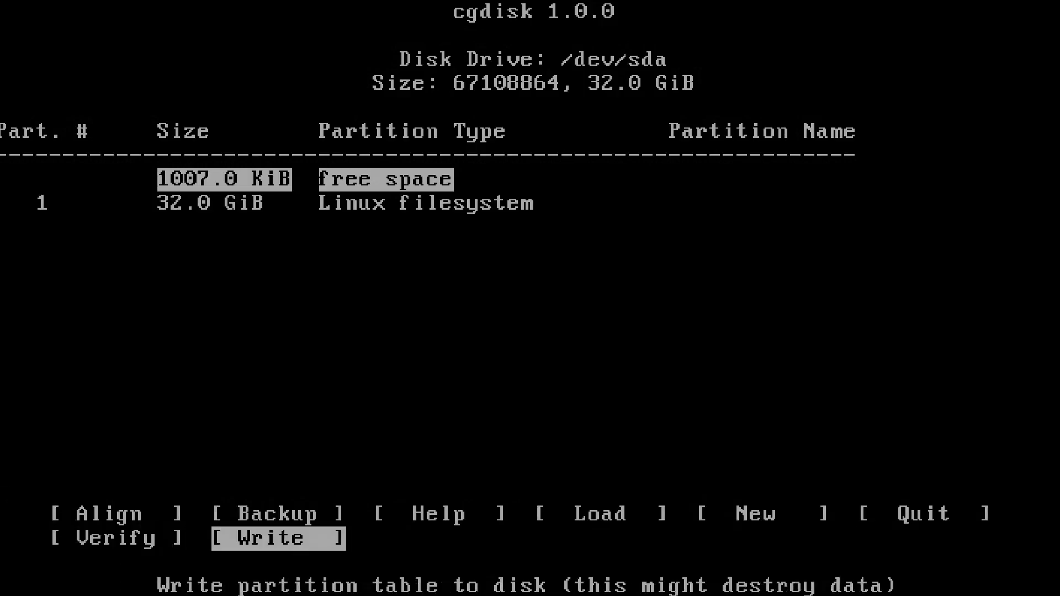
pyautogui.press('Return')
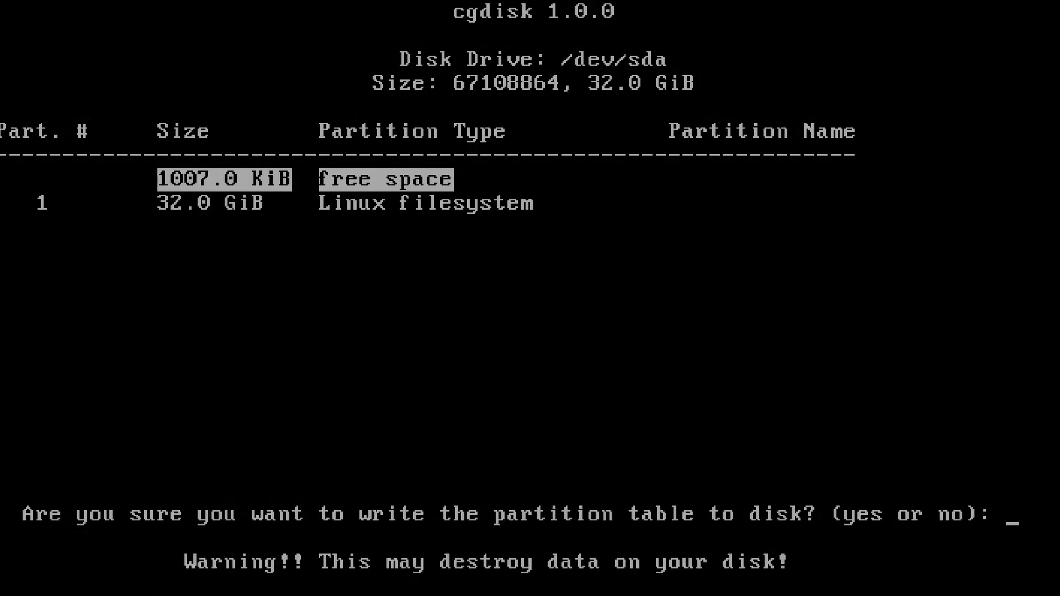
pyautogui.write('yes')
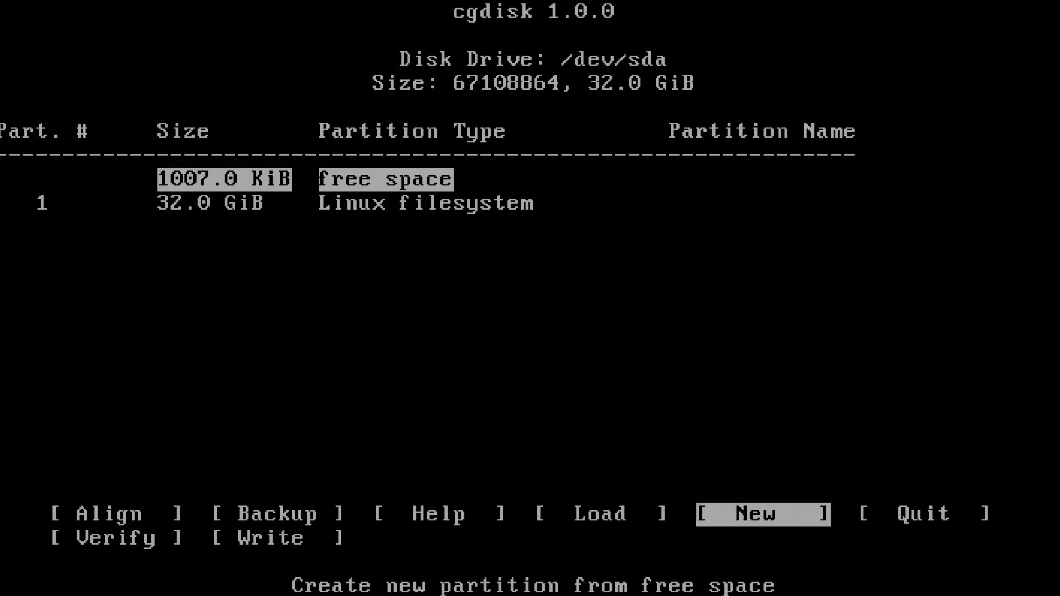
pyautogui.press('Right')
pyautogui.press('Return')
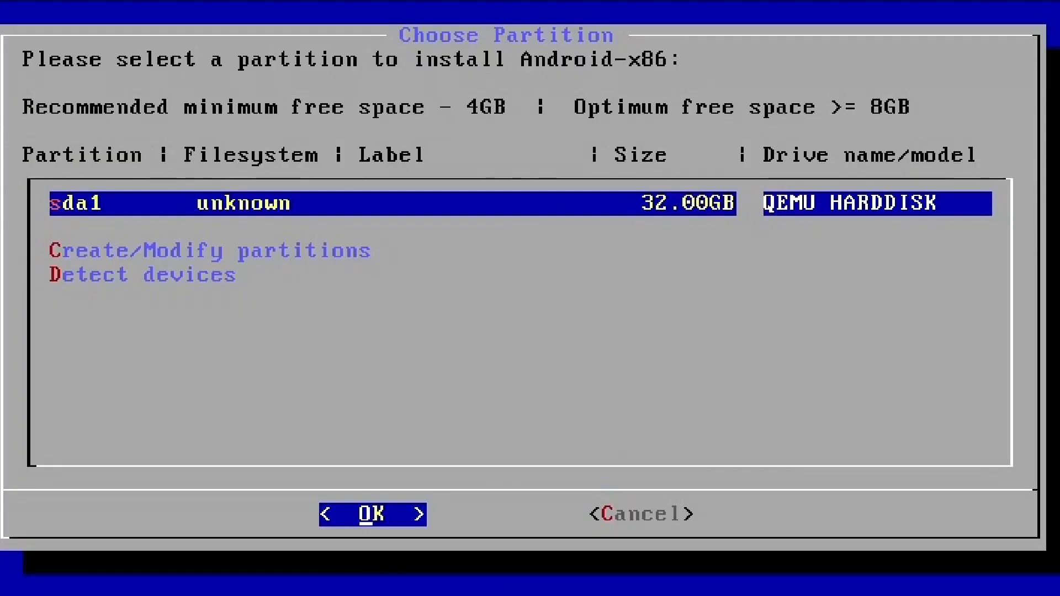
# Choose sda1 as the installation partition and format it as ext4, confirming the loss of its data.
pyautogui.press('Return')
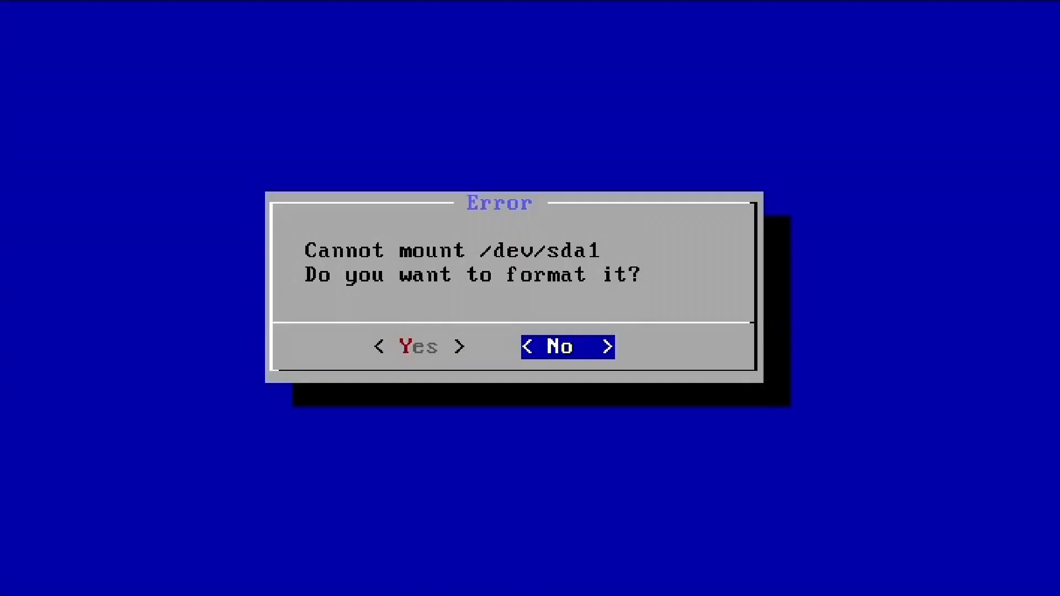
pyautogui.press('Left')
pyautogui.press('Return')
pyautogui.press('Down')
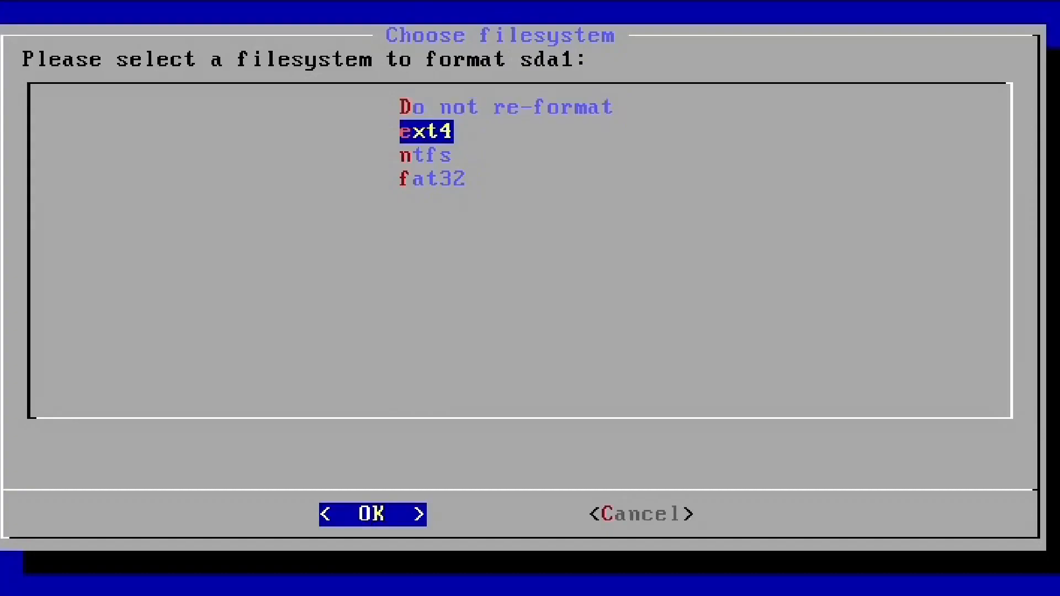
pyautogui.press('Return')
pyautogui.press('Left')
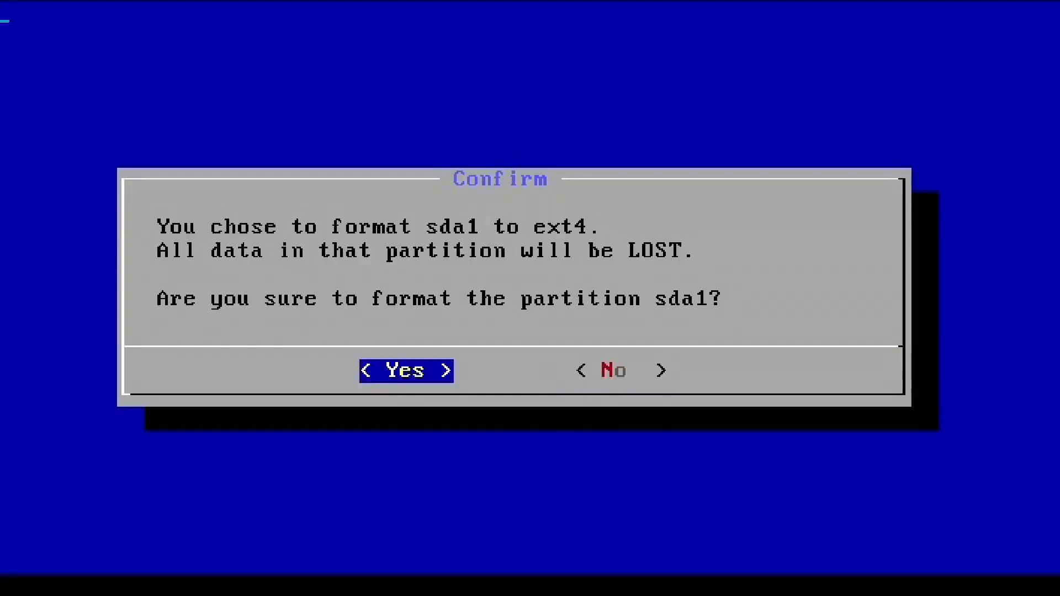
pyautogui.press('Return')
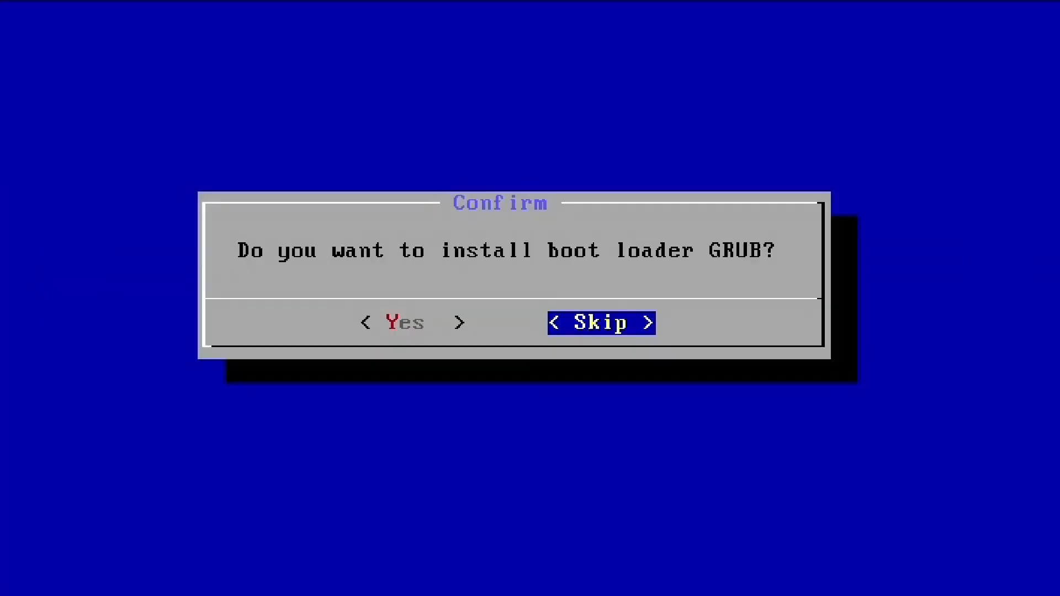
# Install the GRUB boot loader, agreeing to convert /dev/sda from GPT to MBR.
pyautogui.press('Left')
pyautogui.press('Return')
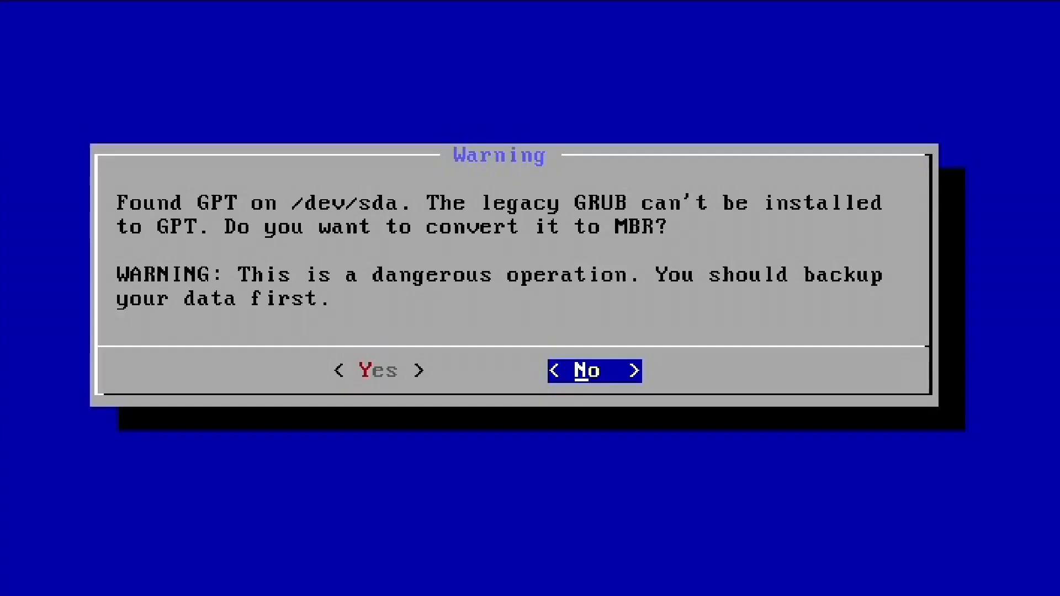
pyautogui.press('Left')
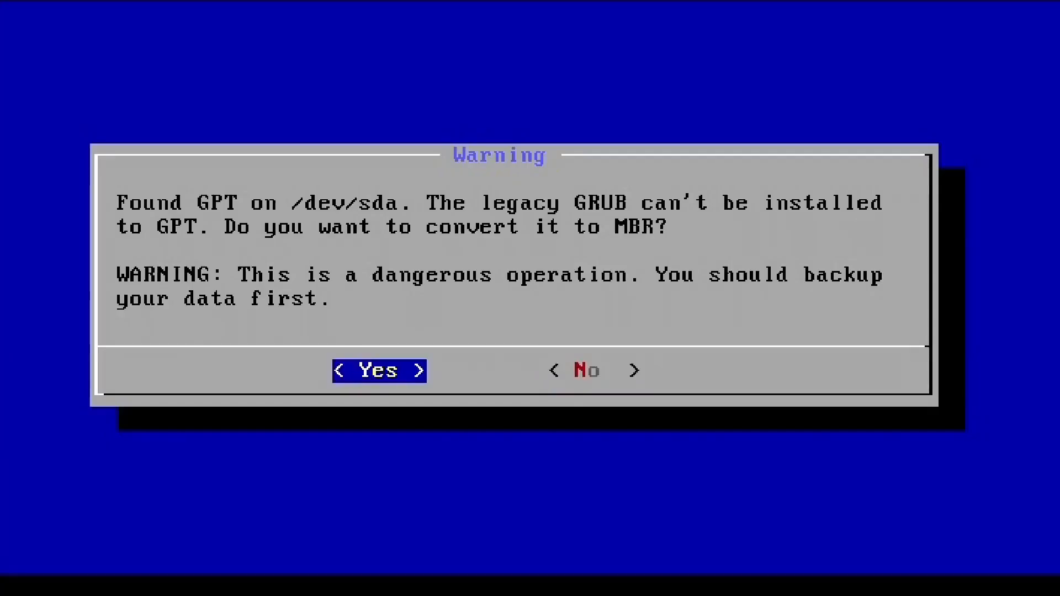
pyautogui.press('Return')
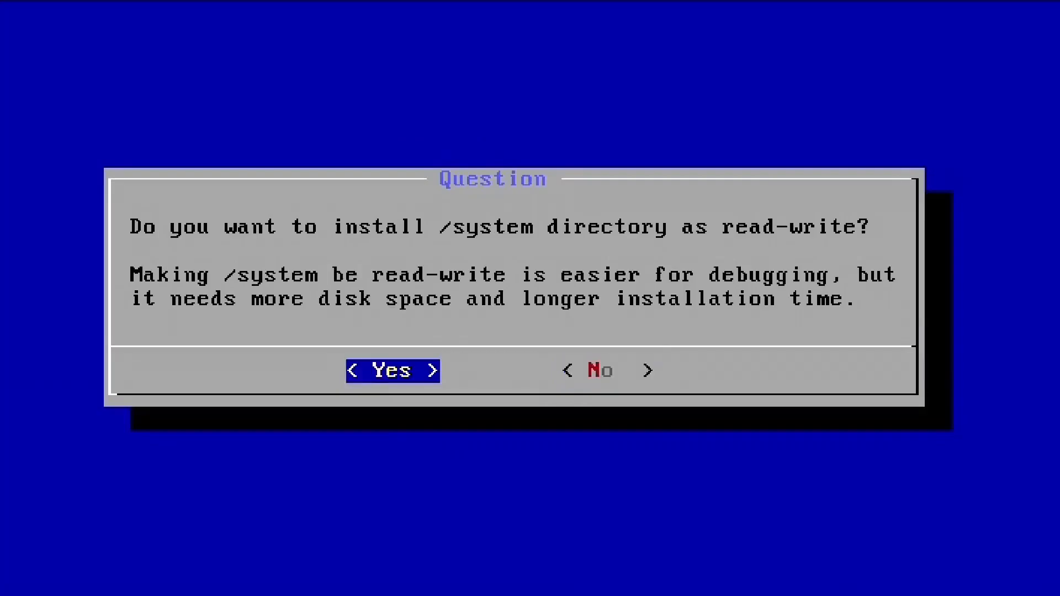
# Install the /system directory as read-write and leave the finished installer without running Android-x86.
pyautogui.press('Return')
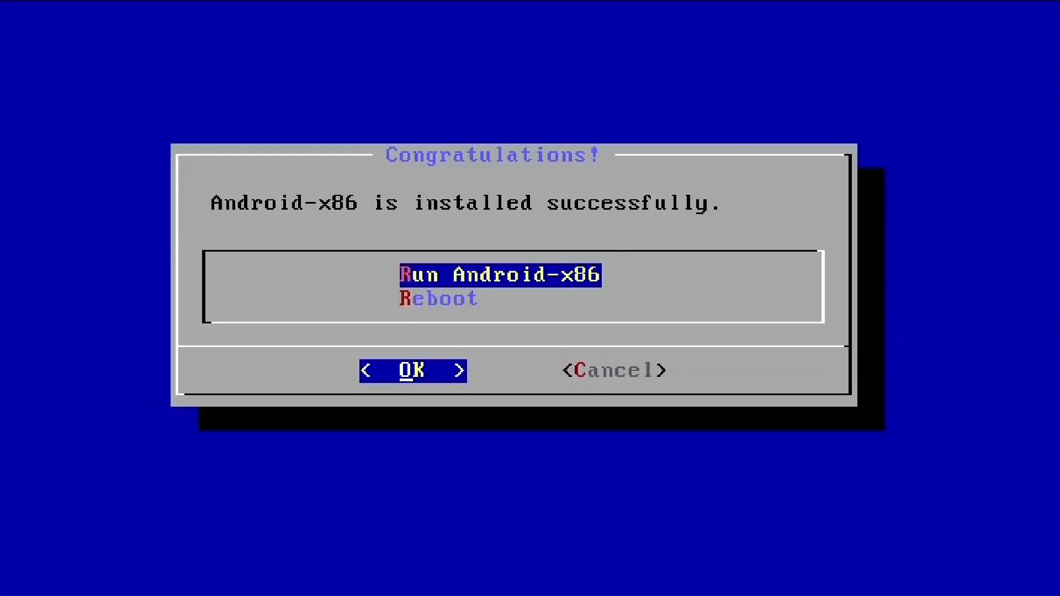
pyautogui.press('Down')
pyautogui.press('Tab')
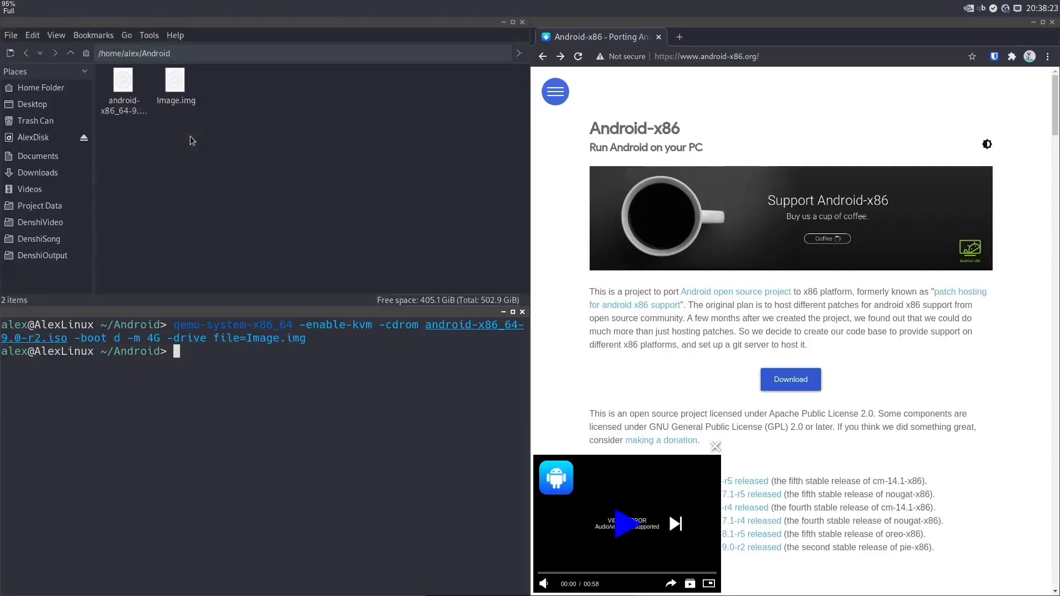
# Rerun the last QEMU command without its -cdrom and -boot options: qemu-system-x86_64 -enable-kvm -m 4G -drive file=Image.img.
pyautogui.press('Up')
pyautogui.press('Left')
pyautogui.press('Left')
pyautogui.press('Left')
pyautogui.press('Left')
pyautogui.press('Left')
pyautogui.press('Left')
pyautogui.press('Left')
pyautogui.press('Left')
pyautogui.press('Left')
pyautogui.press('Left')
pyautogui.press('Left')
pyautogui.press('Left')
pyautogui.press('Left')
pyautogui.press('Left')
pyautogui.press('Left')
pyautogui.press('Left')
pyautogui.press('Left')
pyautogui.press('Left')
pyautogui.press('Left')
pyautogui.press('Left')
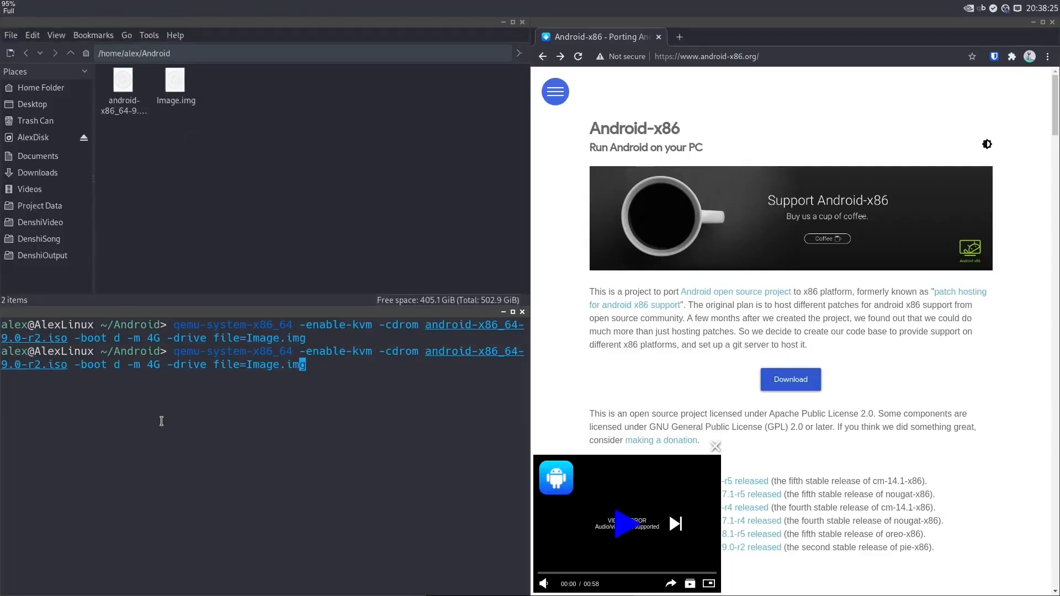
pyautogui.press('Right')
pyautogui.press('BackSpace')
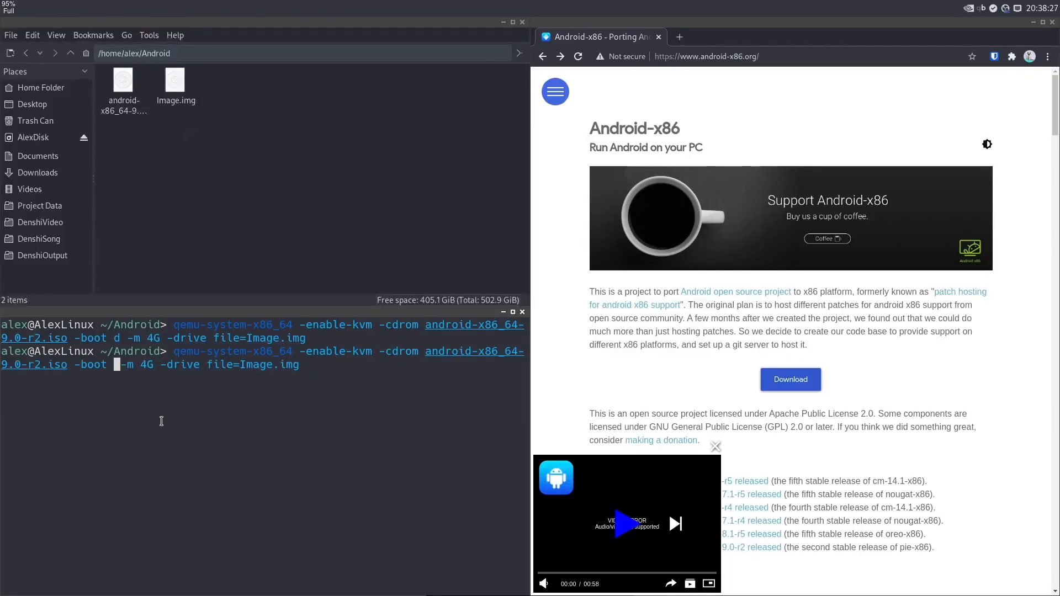
pyautogui.press('BackSpace')
pyautogui.press('BackSpace')
pyautogui.press('BackSpace')
pyautogui.press('BackSpace')
pyautogui.press('BackSpace')
pyautogui.press('BackSpace')
pyautogui.press('BackSpace')
pyautogui.press('BackSpace')
pyautogui.press('BackSpace')
pyautogui.press('BackSpace')
pyautogui.press('BackSpace')
pyautogui.press('BackSpace')
pyautogui.press('BackSpace')
pyautogui.press('BackSpace')
pyautogui.press('BackSpace')
pyautogui.press('BackSpace')
pyautogui.press('BackSpace')
pyautogui.press('BackSpace')
pyautogui.press('BackSpace')
pyautogui.press('BackSpace')
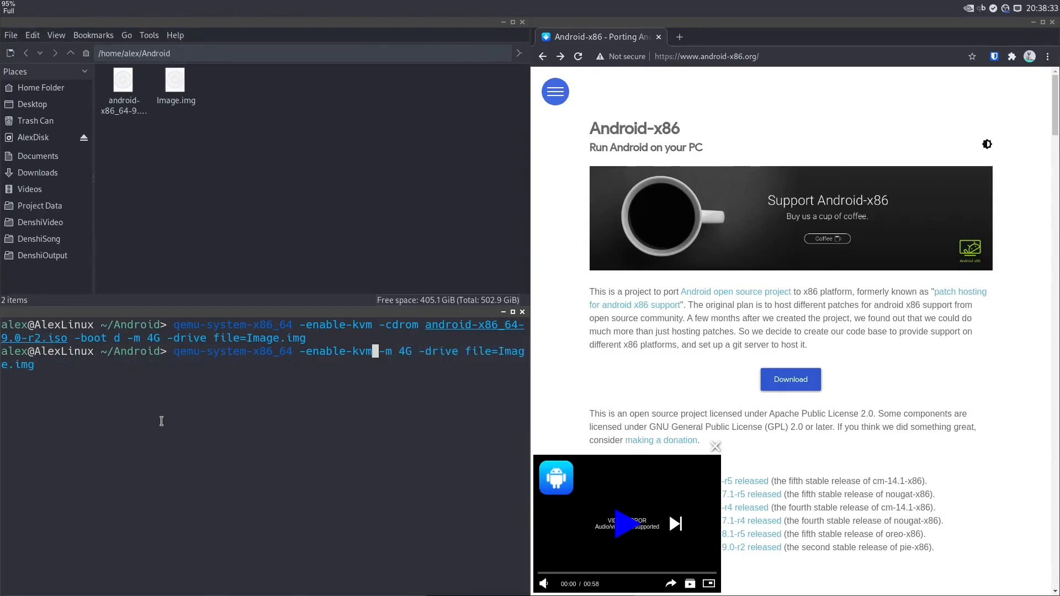
pyautogui.press('Return')
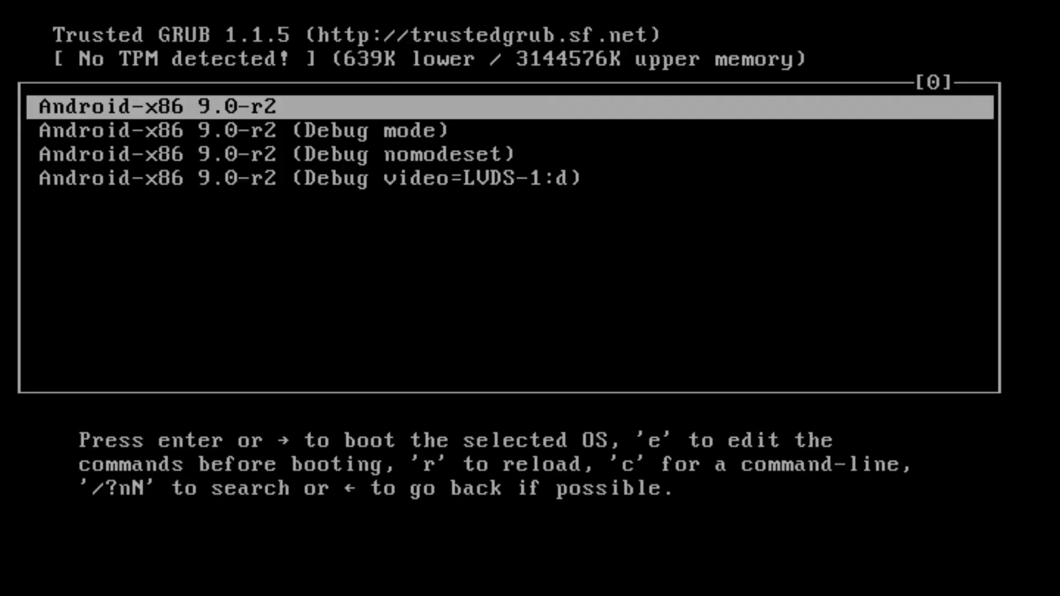
# Boot the standard Android-x86 9.0-r2 entry from GRUB and reposition the virtual machine window on the desktop.
pyautogui.press('Down')
pyautogui.press('Up')
pyautogui.press('Down')
pyautogui.press('Up')
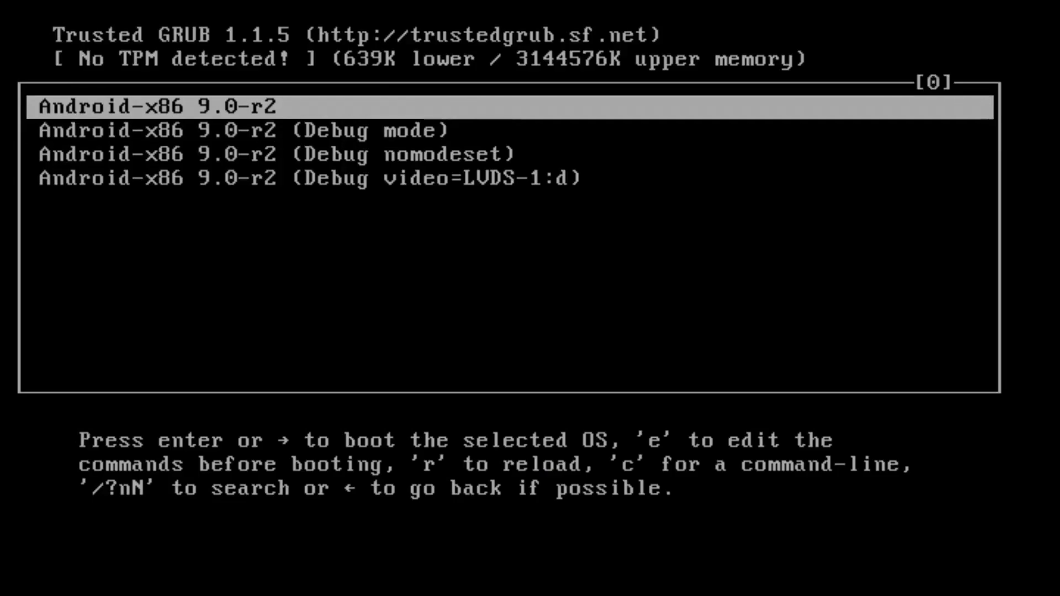
pyautogui.press('Return')
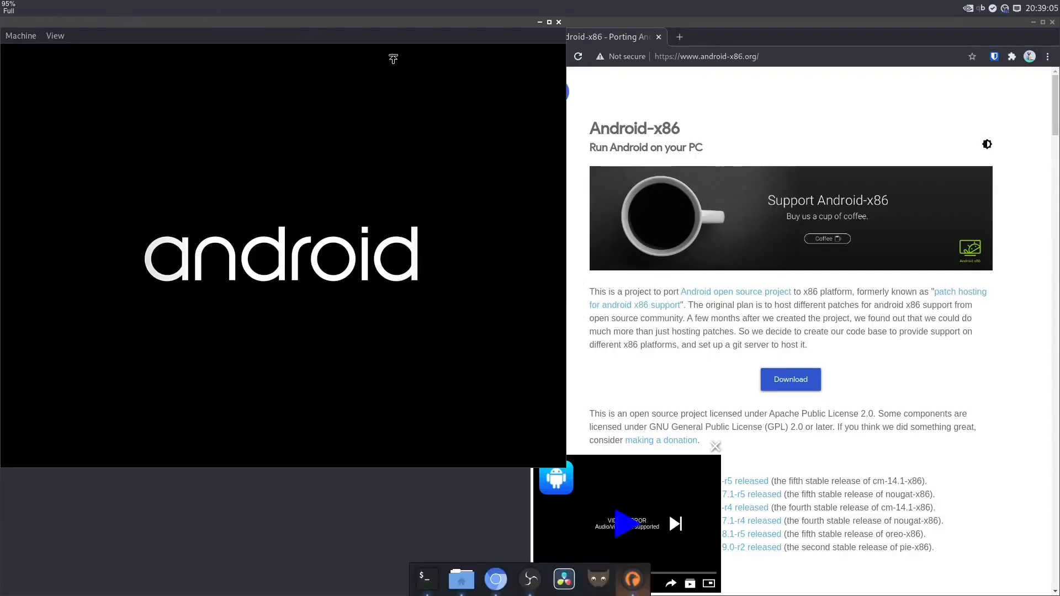
pyautogui.moveTo(375, 34); pyautogui.dragTo(575, 95)
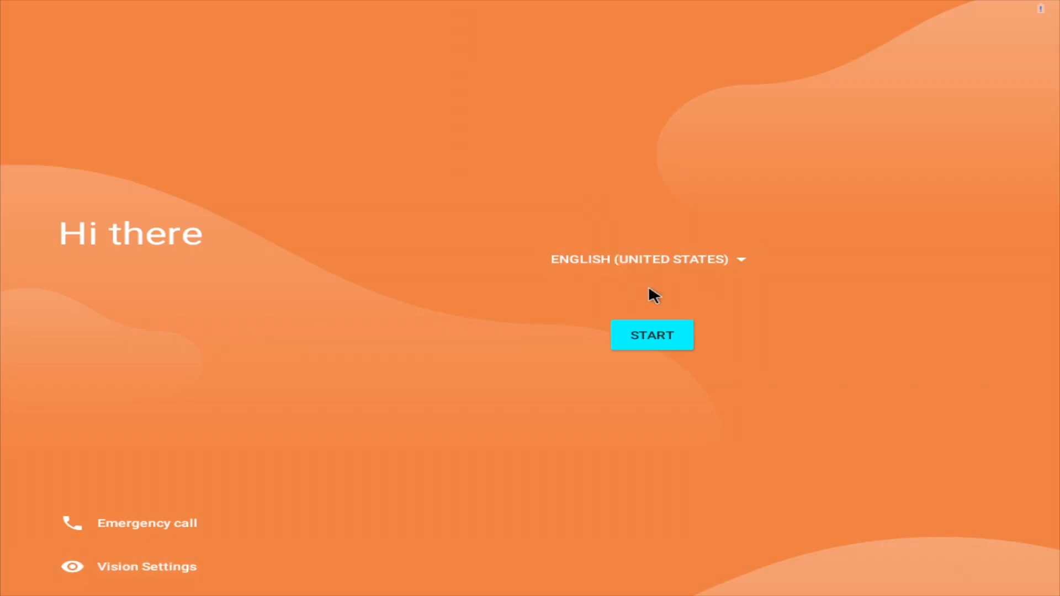
# Start the Android setup in English (United States), connect to VirtWifi, and accept the default date and time.
pyautogui.click(656, 333)
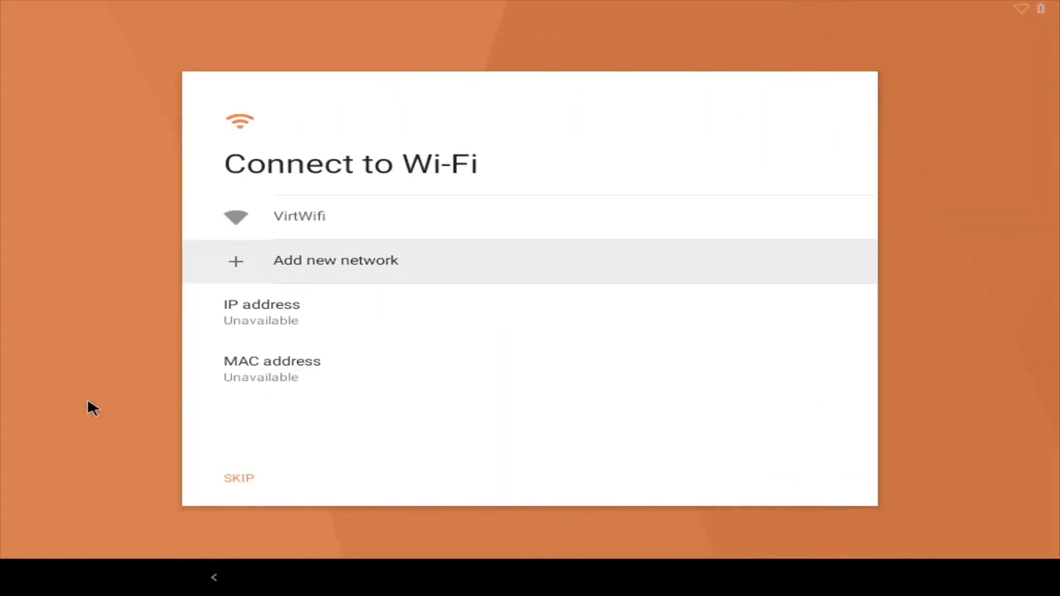
pyautogui.click(301, 209)
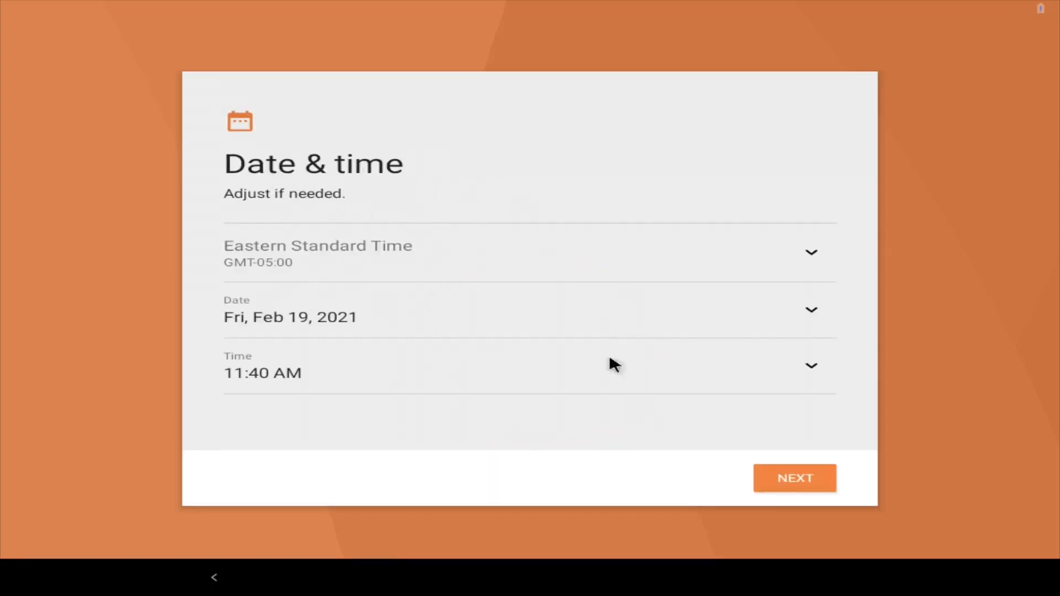
pyautogui.click(819, 483)
# Turn off Use location, Allow scanning, and Send usage and diagnostic data in Google Services, and accept the terms.
pyautogui.scroll(-5, 375, 232)
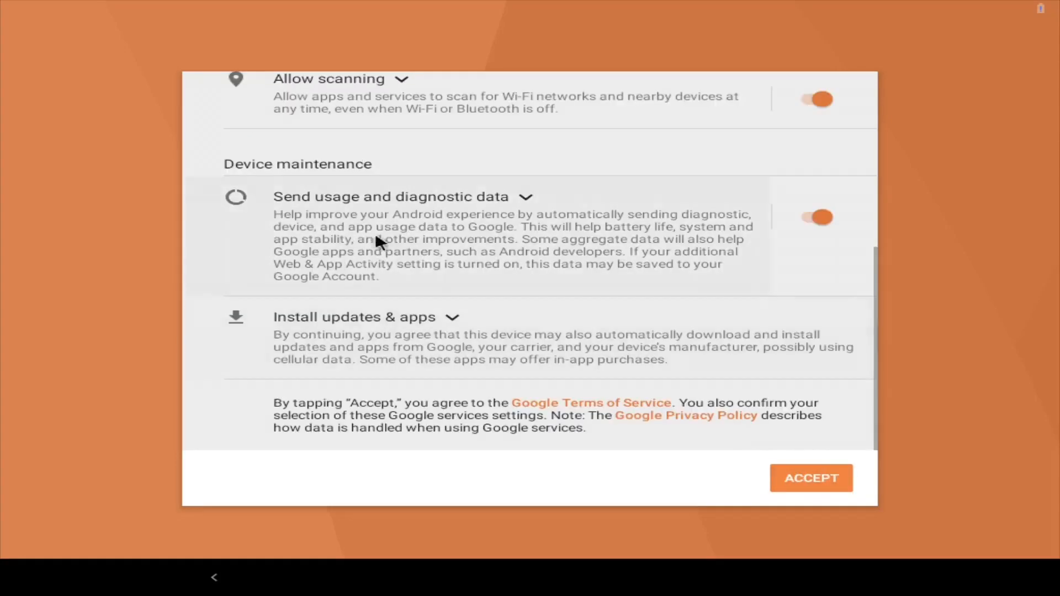
pyautogui.scroll(5, 427, 248)
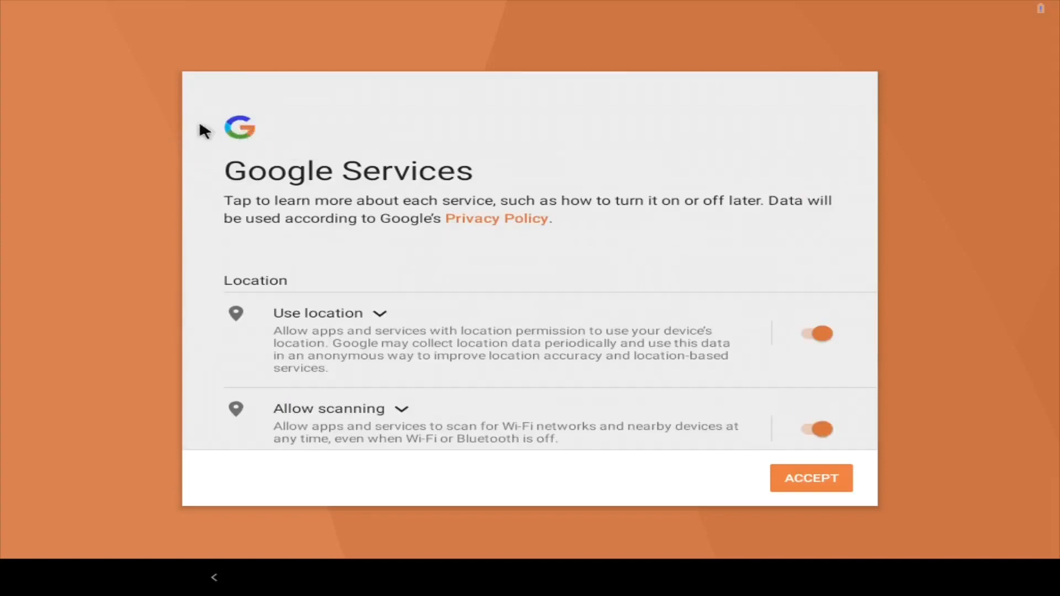
pyautogui.click(818, 335)
pyautogui.click(823, 429)
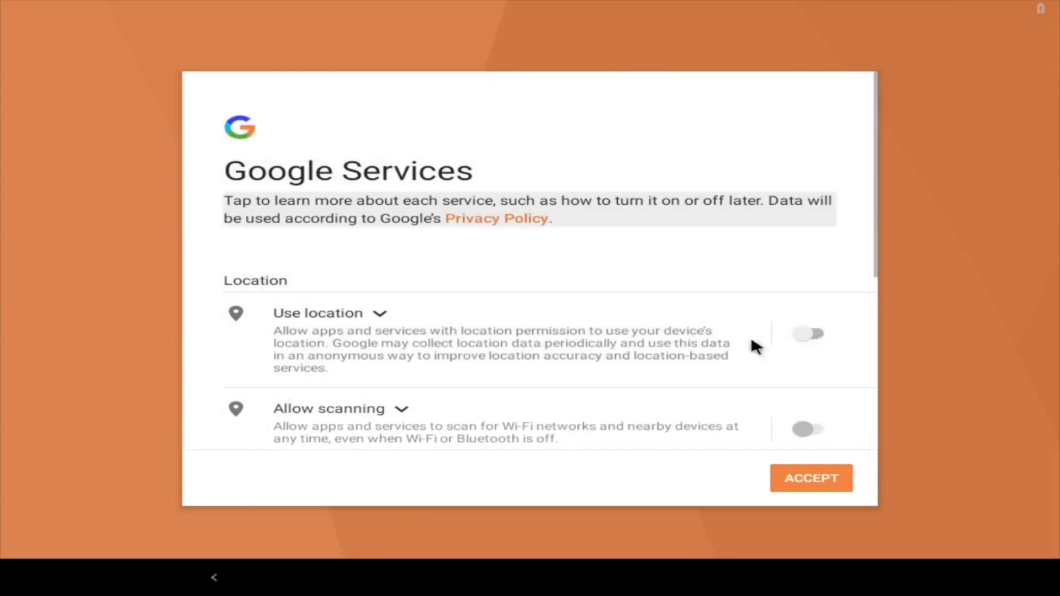
pyautogui.scroll(-5, 718, 310)
pyautogui.click(812, 217)
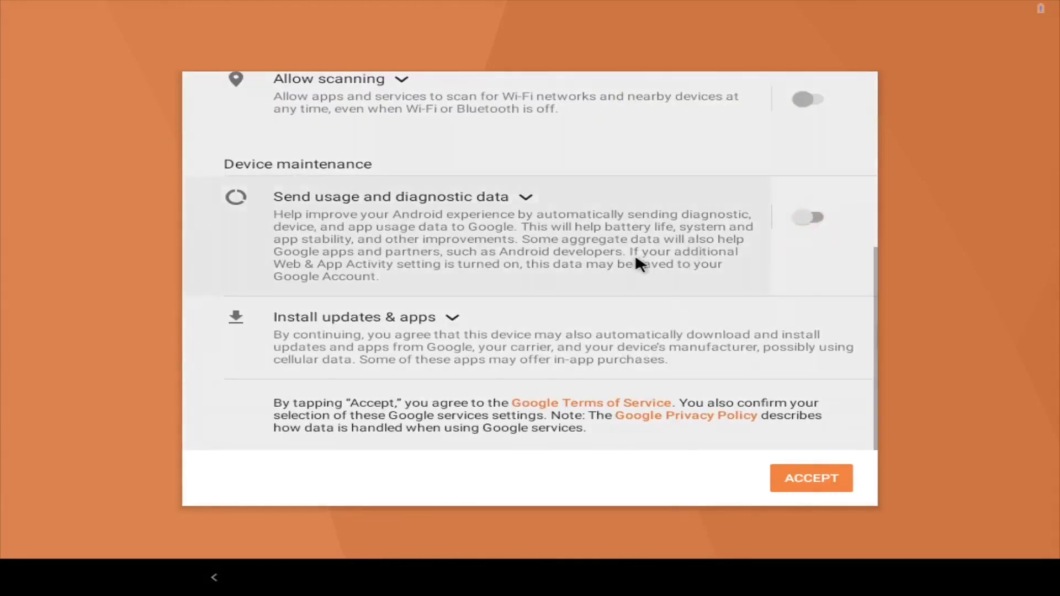
pyautogui.scroll(5, 607, 249)
pyautogui.scroll(-5, 608, 248)
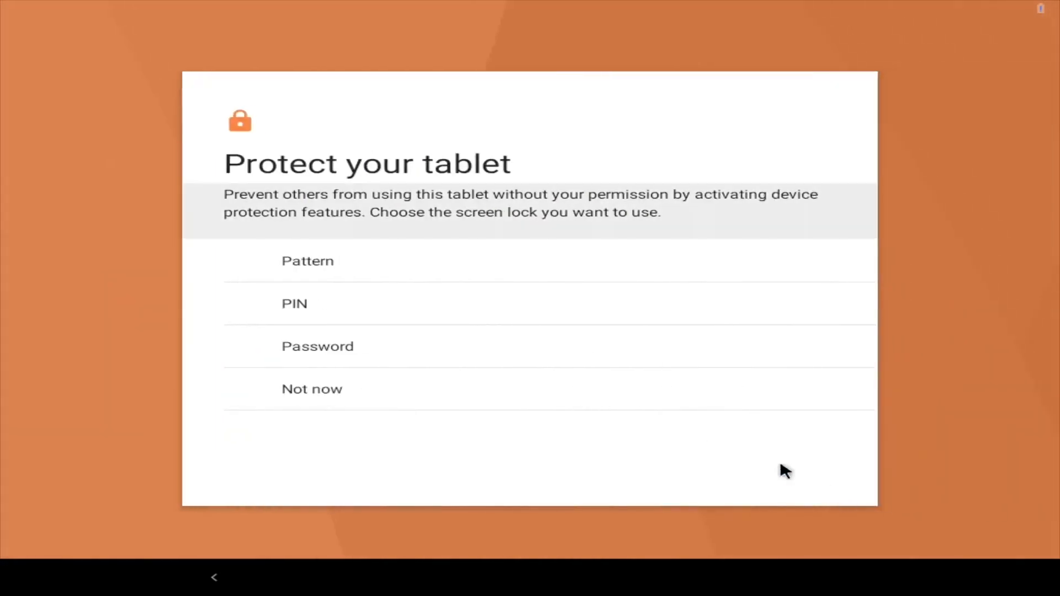
# Skip the screen lock setup and set Taskbar as the Home app for always.
pyautogui.click(339, 396)
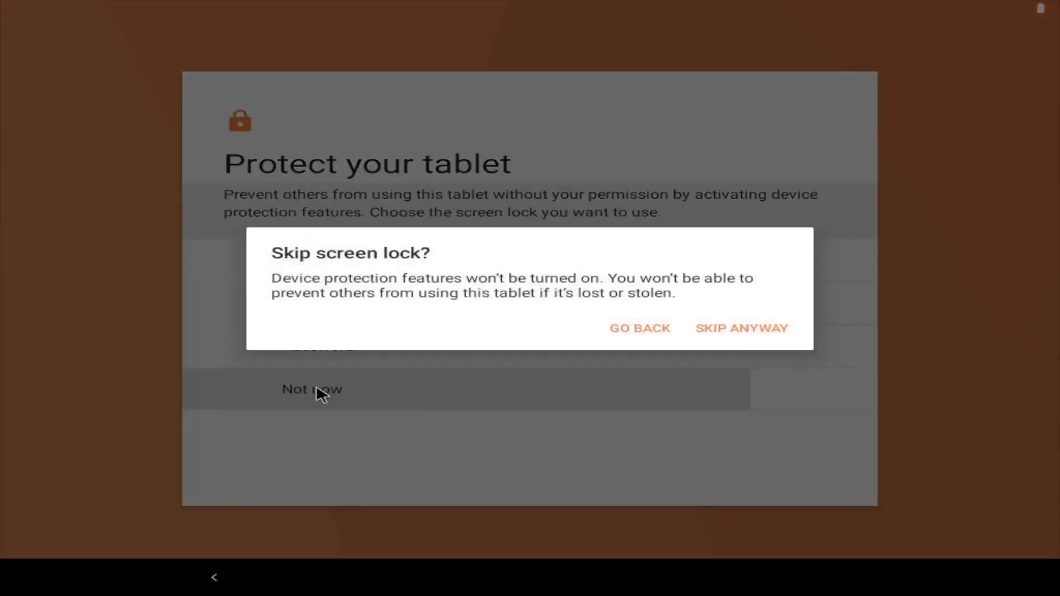
pyautogui.click(759, 331)
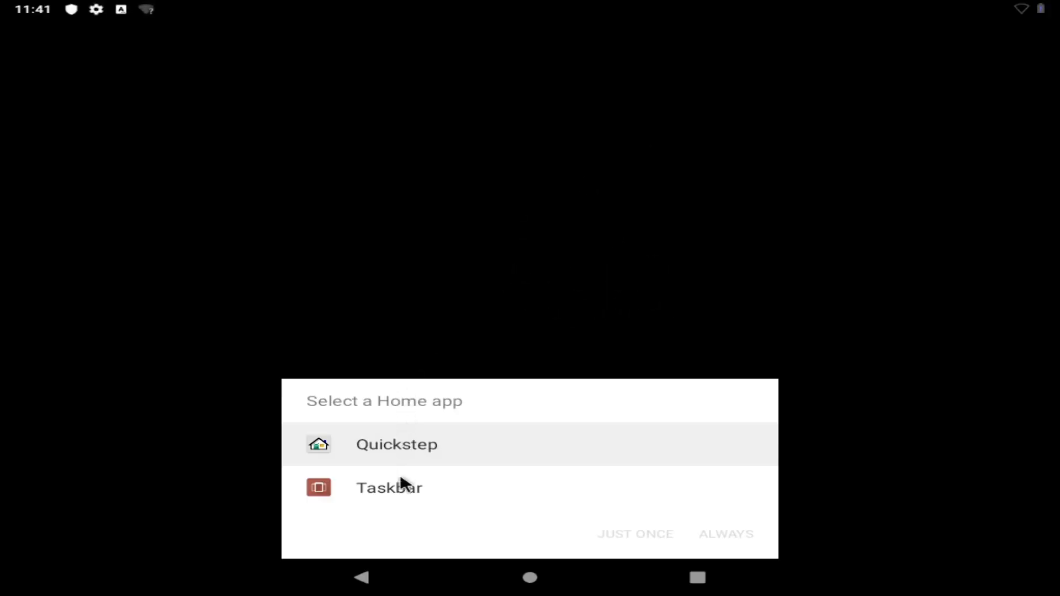
pyautogui.click(413, 479)
pyautogui.click(746, 537)
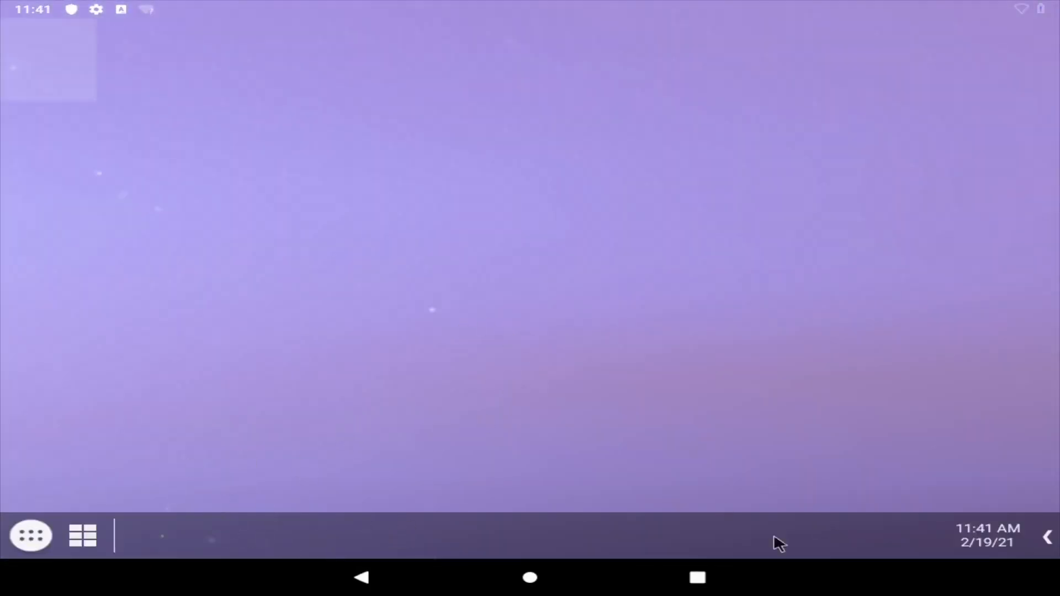
# Collapse and re-expand the taskbar, and view the app list and the widget dashboard.
pyautogui.click(1048, 538)
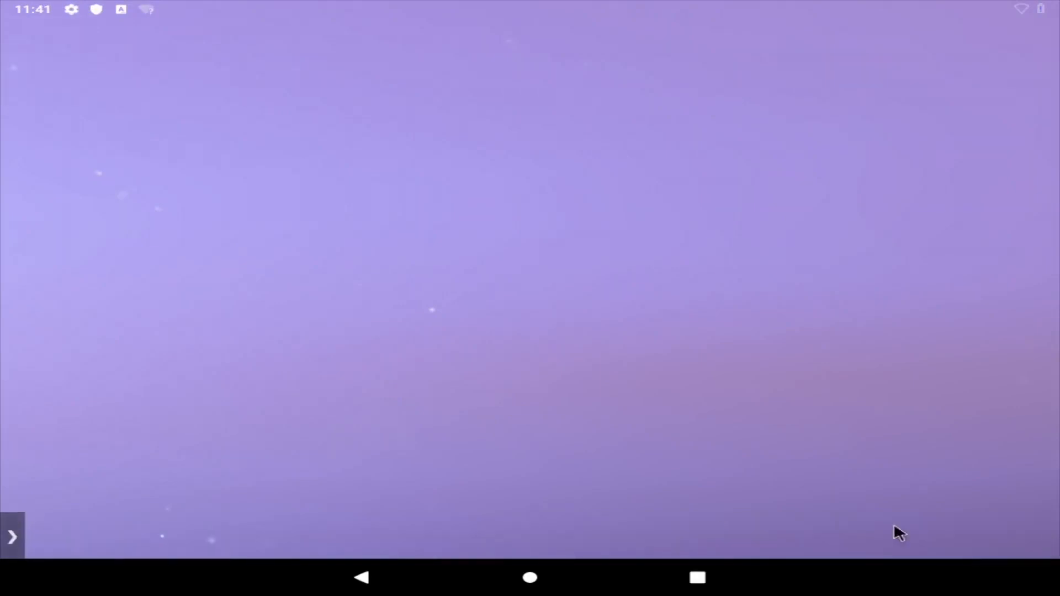
pyautogui.click(11, 537)
pyautogui.click(31, 536)
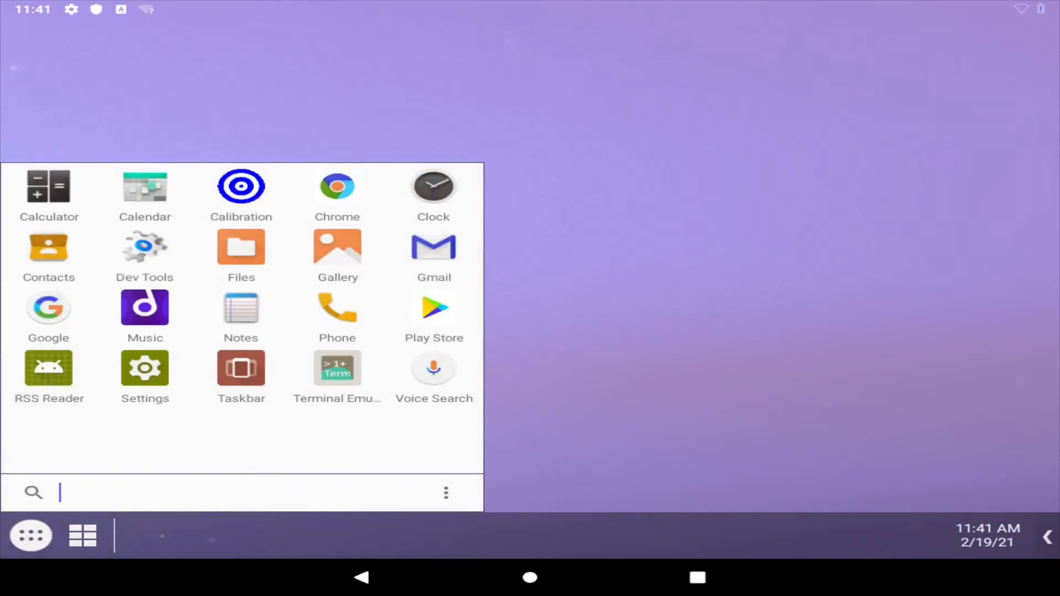
pyautogui.click(86, 531)
pyautogui.click(86, 531)
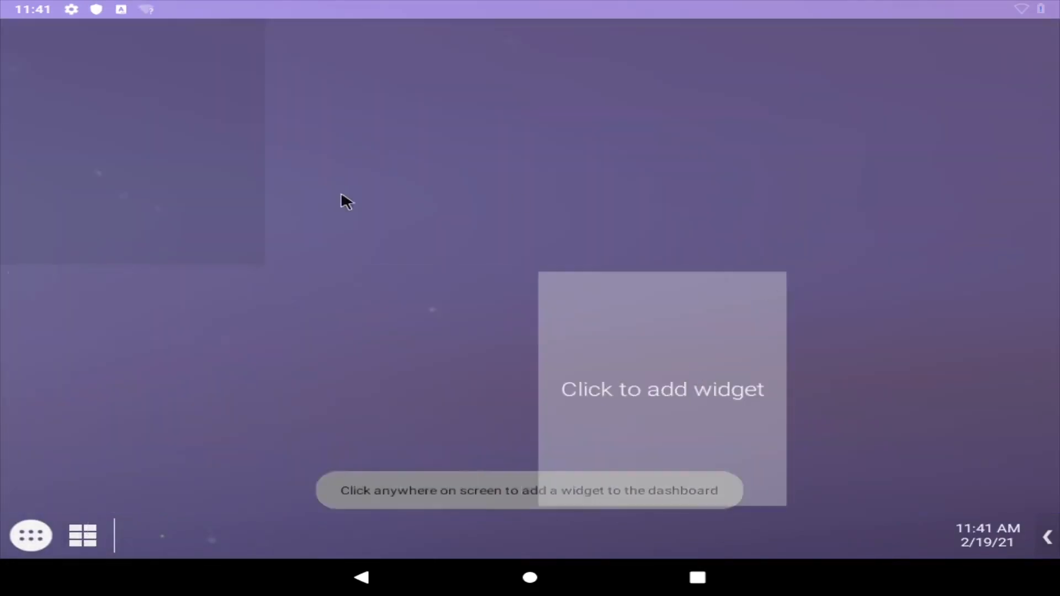
pyautogui.click(78, 544)
# Turn on Color inversion in Android's Accessibility settings and close the Settings window.
pyautogui.click(34, 534)
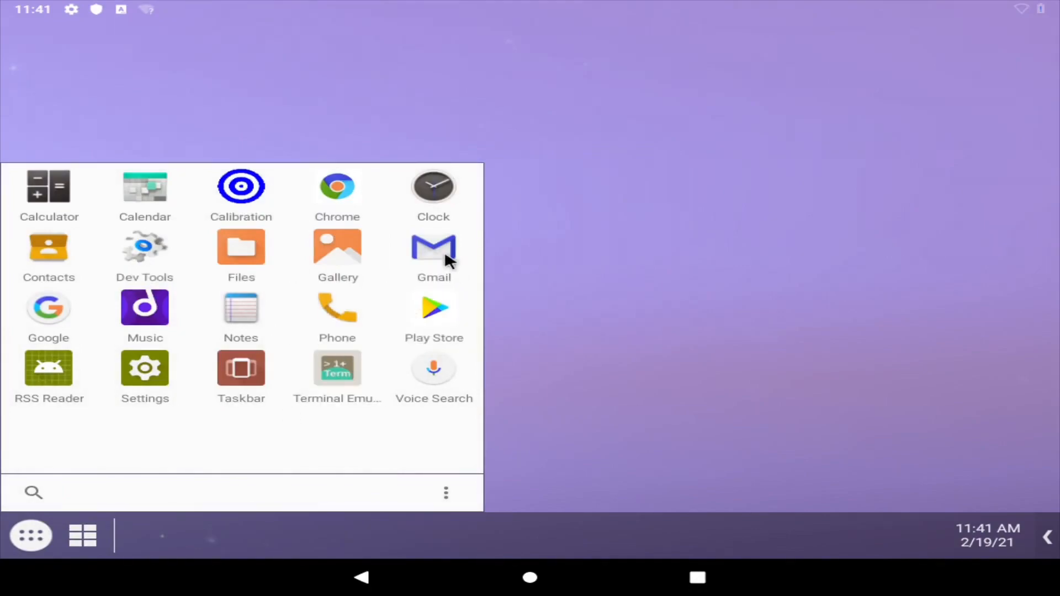
pyautogui.click(126, 384)
pyautogui.scroll(-4, 309, 309)
pyautogui.scroll(-1, 271, 262)
pyautogui.scroll(-2, 269, 265)
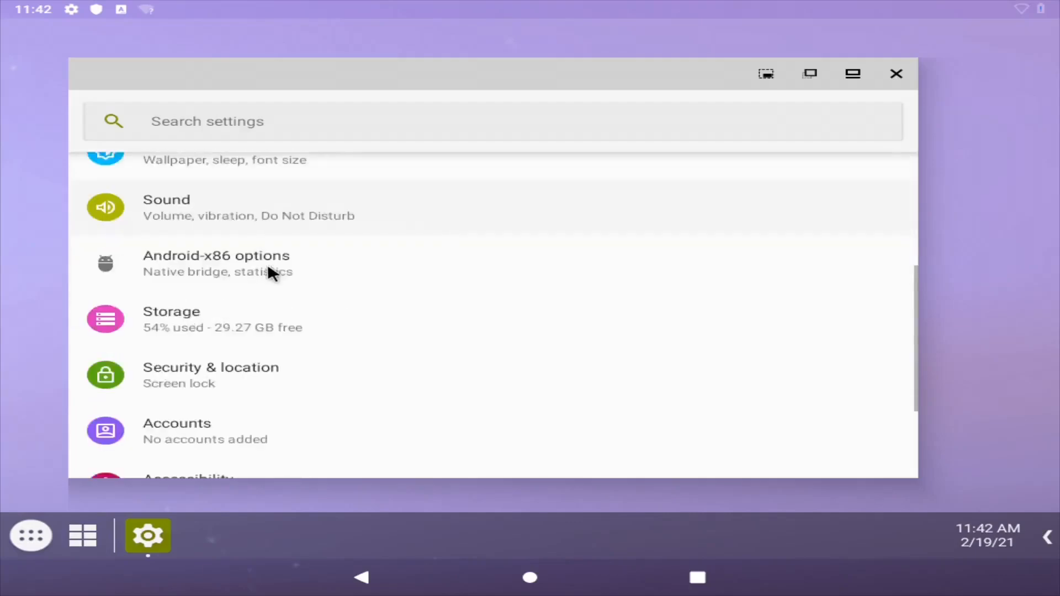
pyautogui.scroll(-3, 266, 274)
pyautogui.click(226, 333)
pyautogui.scroll(-1, 230, 288)
pyautogui.scroll(-8, 232, 301)
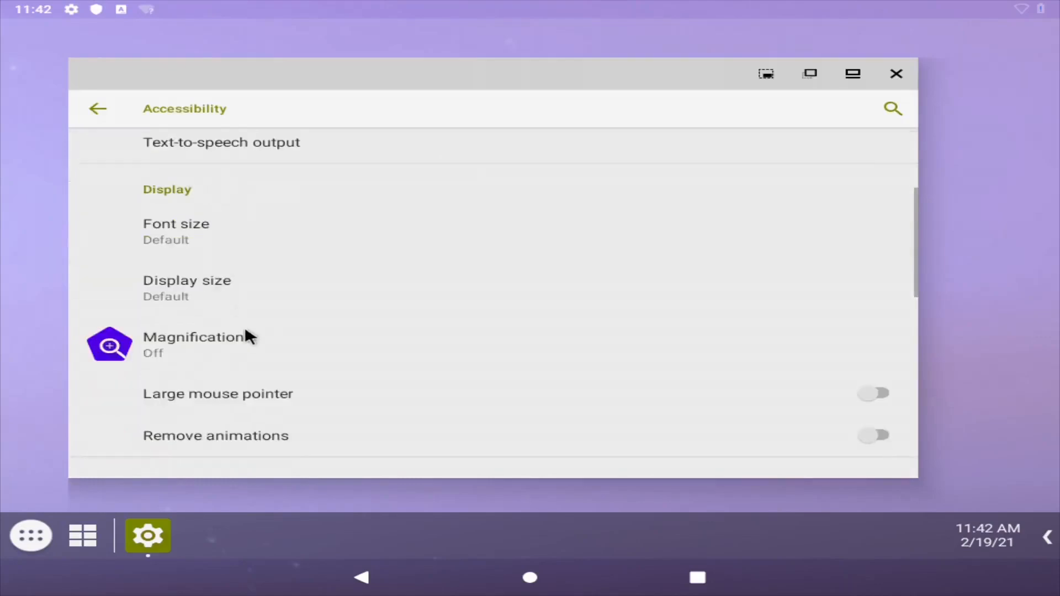
pyautogui.scroll(-3, 249, 339)
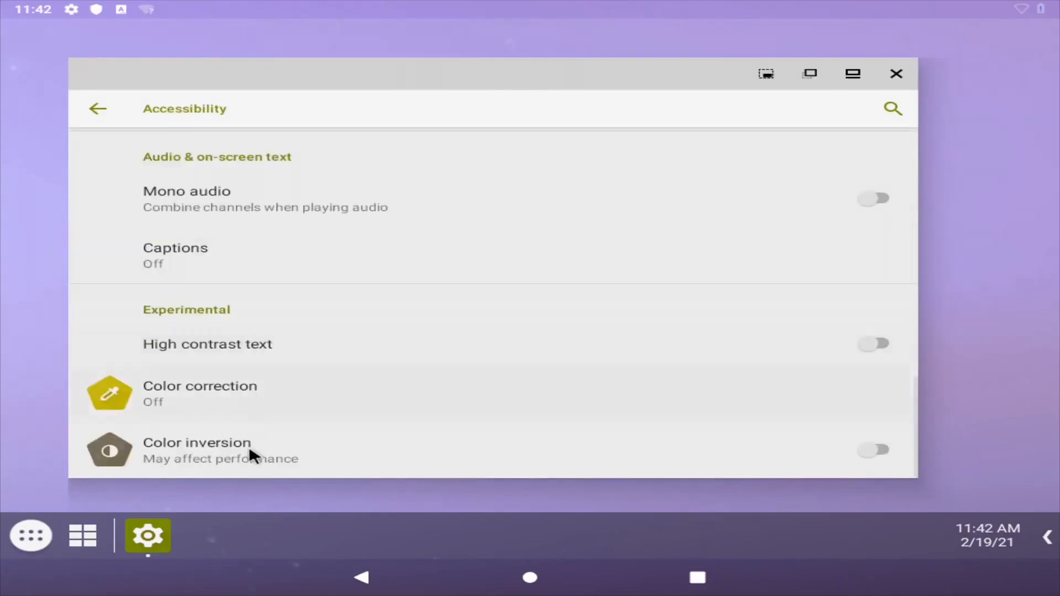
pyautogui.click(588, 452)
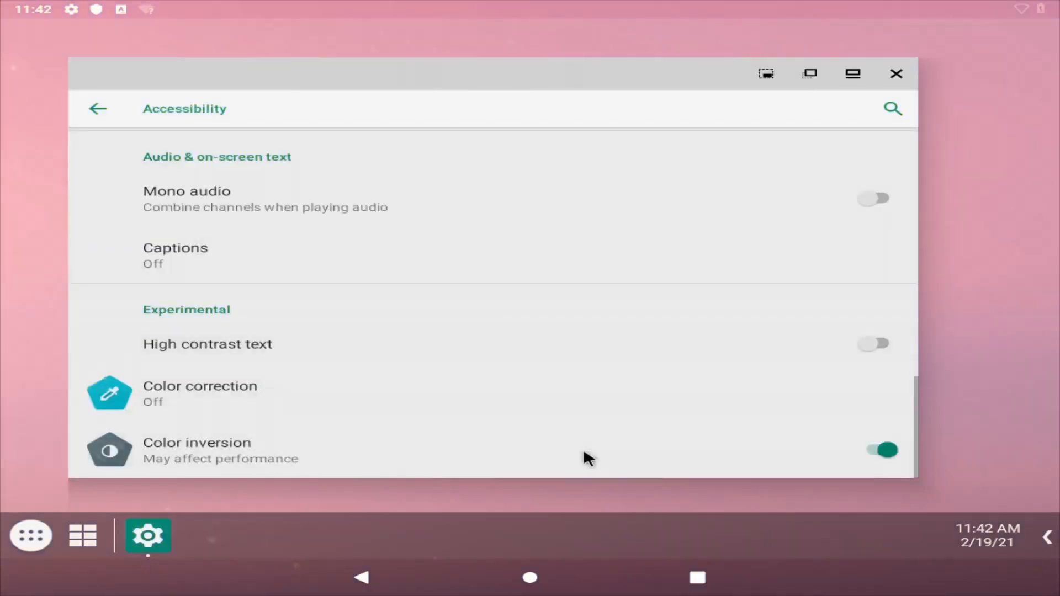
pyautogui.click(896, 75)
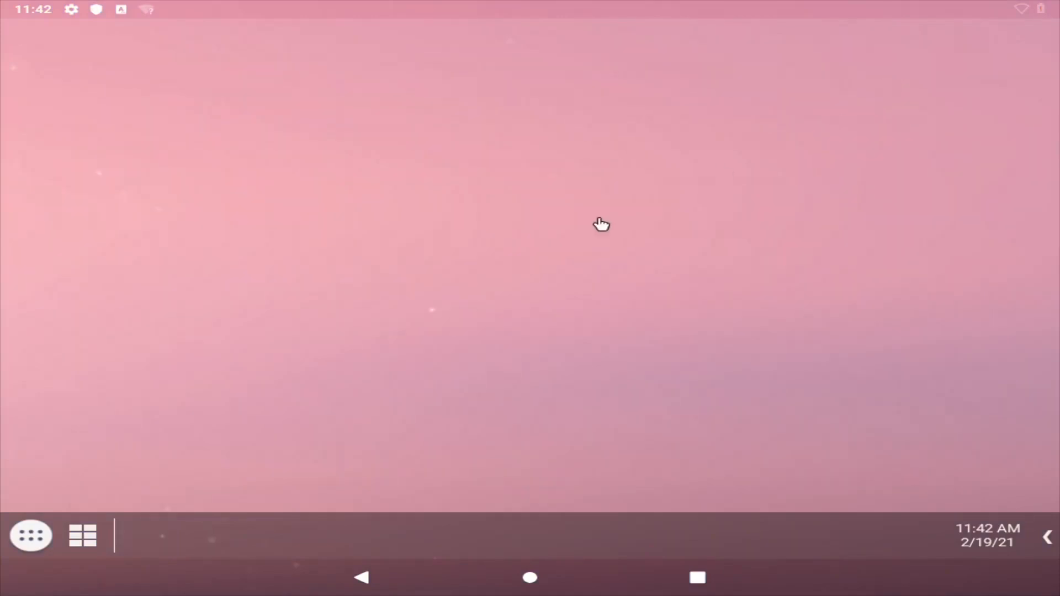
# Open Terminal Emulator, allow it to access device files, and grant it superuser access for this time only.
pyautogui.click(31, 536)
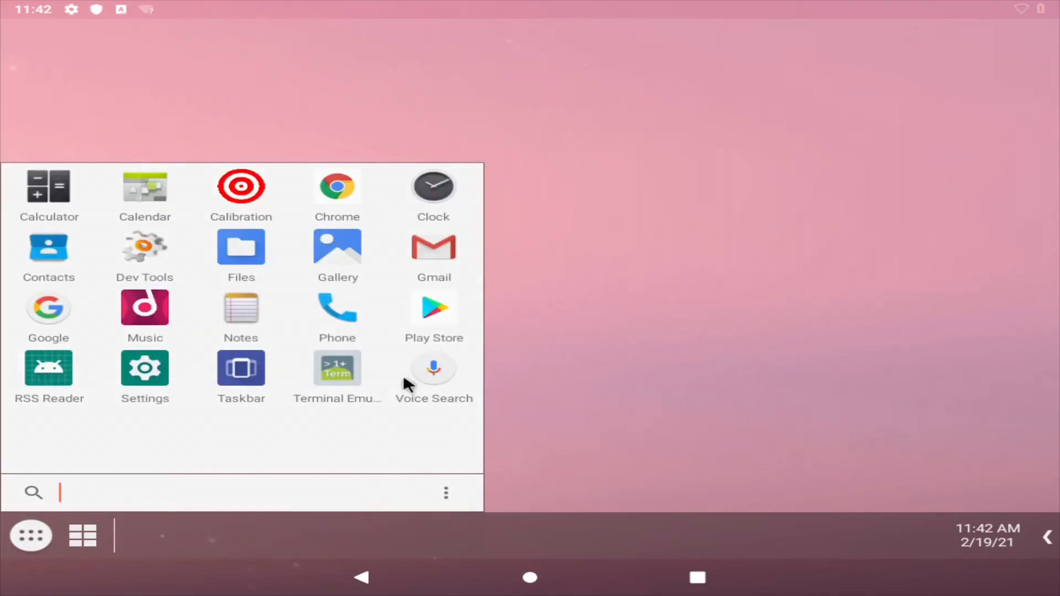
pyautogui.click(310, 381)
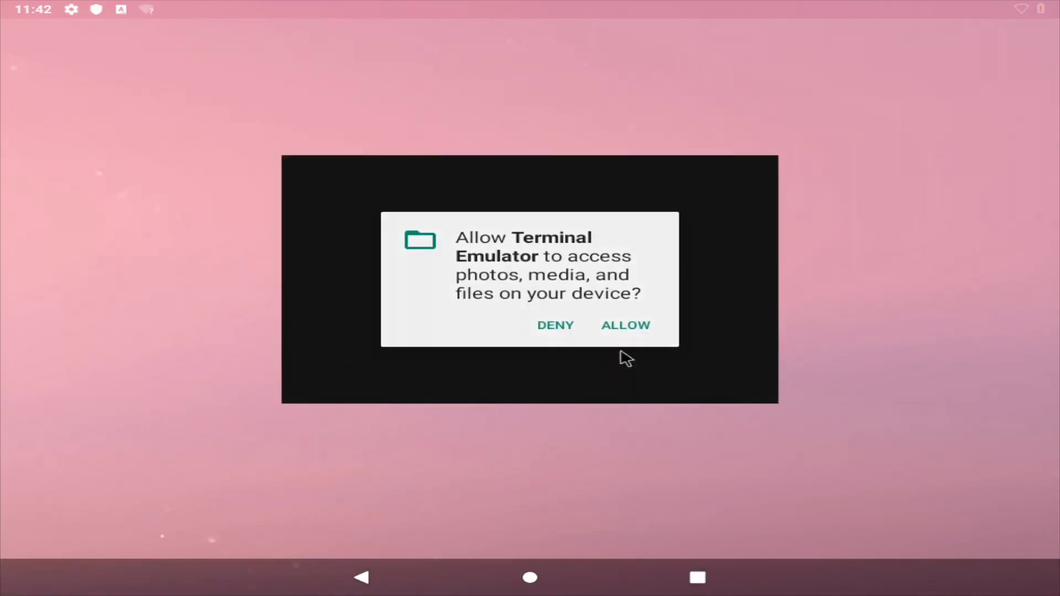
pyautogui.click(627, 328)
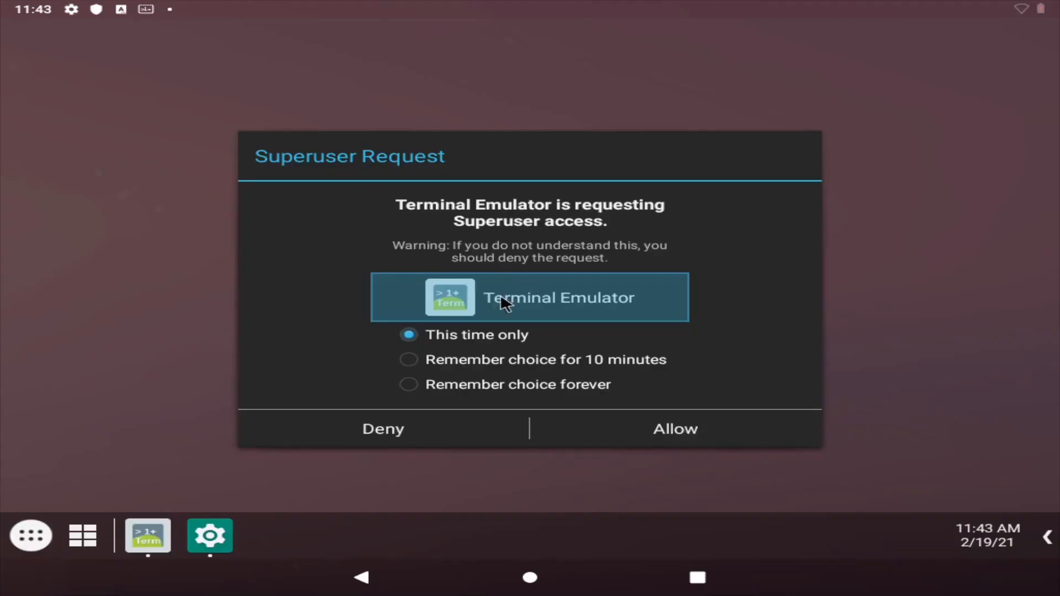
pyautogui.click(658, 431)
# Change to the root directory with cd / and list its contents with ls in the superuser shell.
pyautogui.write('cd ')
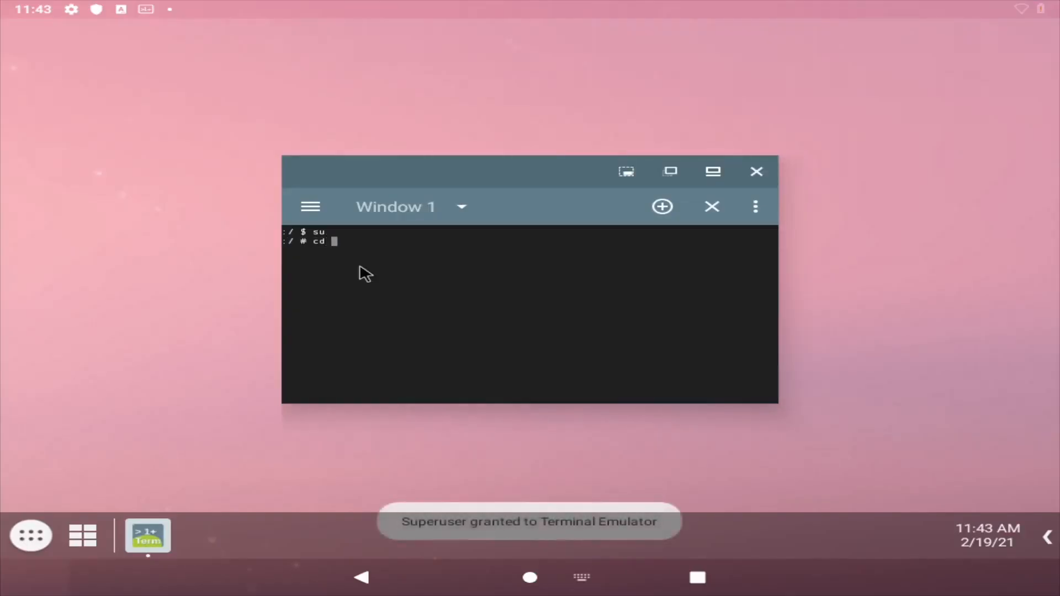
pyautogui.write('/')
pyautogui.press('Return')
pyautogui.press('Return')
pyautogui.write('l')
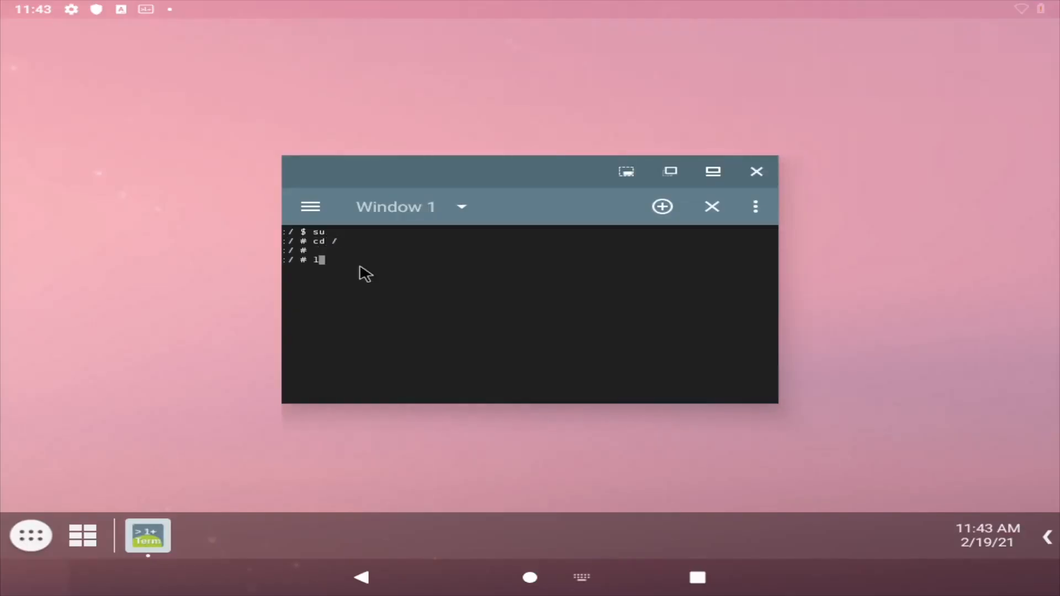
pyautogui.write('s')
pyautogui.press('Return')
# Clear the terminal output and close the Terminal Emulator window.
pyautogui.write('clear')
pyautogui.press('Return')
pyautogui.click(757, 172)
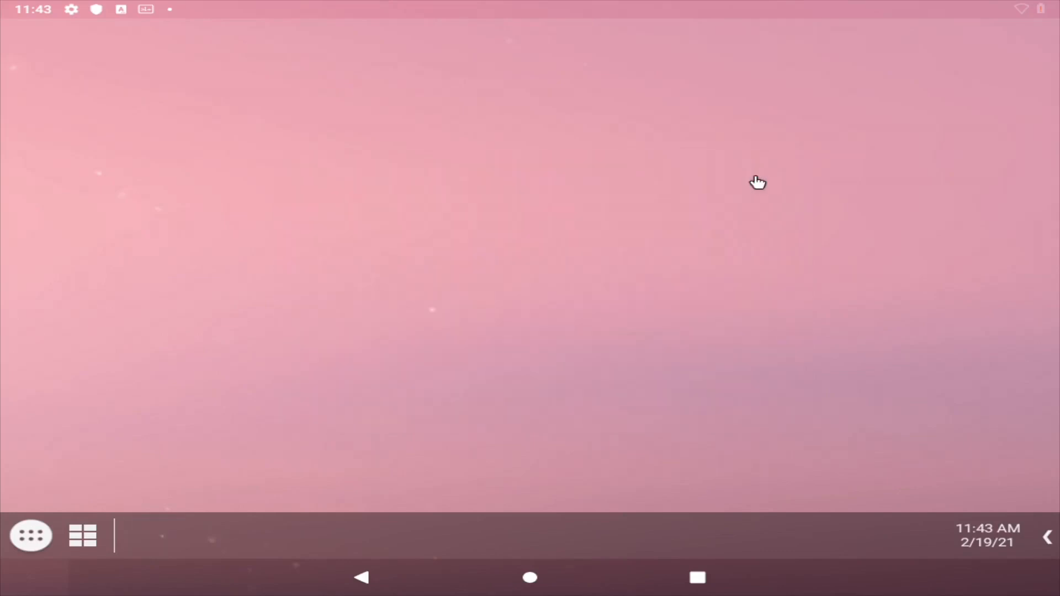